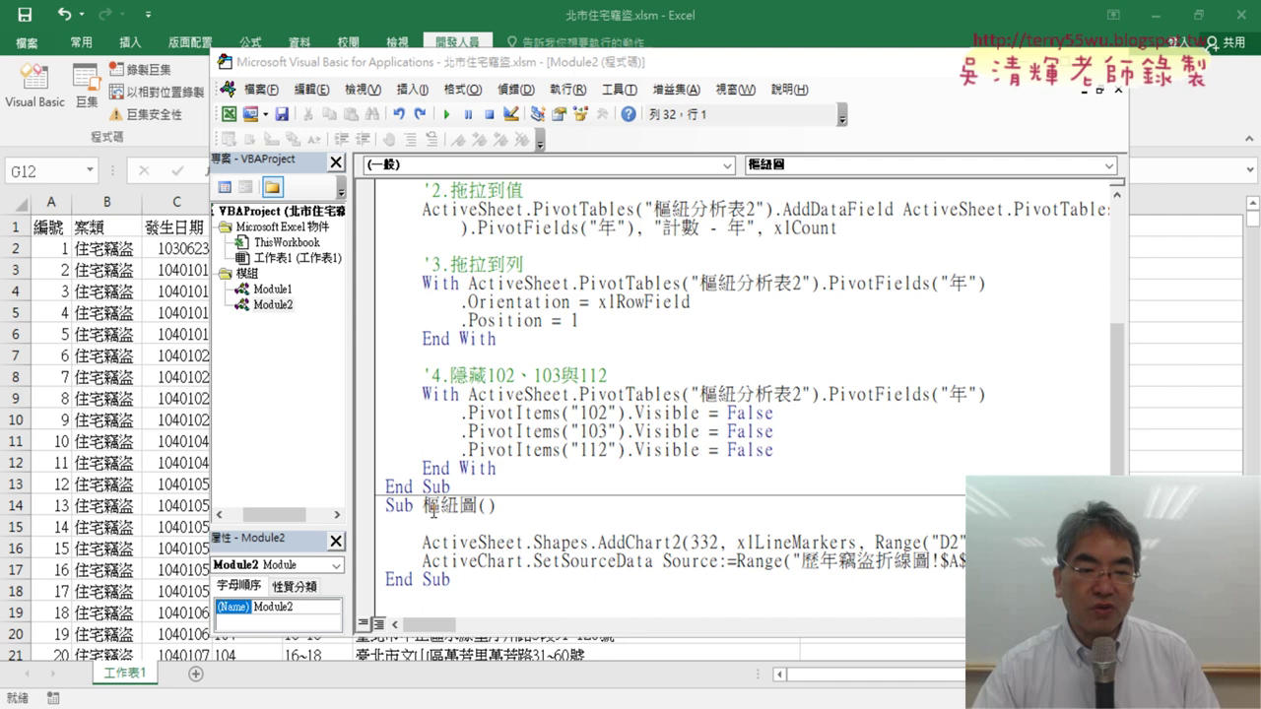
Move and widen the VBA editor so the full AddChart2 line with its Range("D2") arguments is readable.
drag(434, 512, 479, 506)
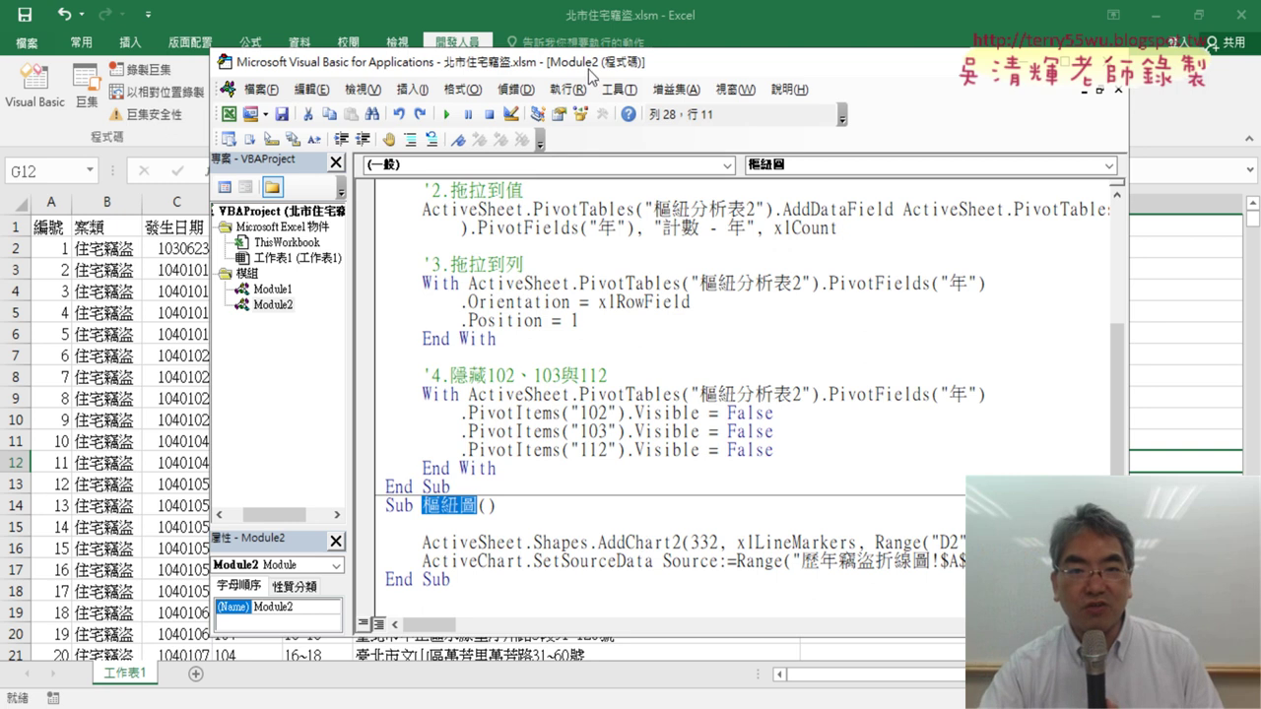
drag(591, 76, 430, 81)
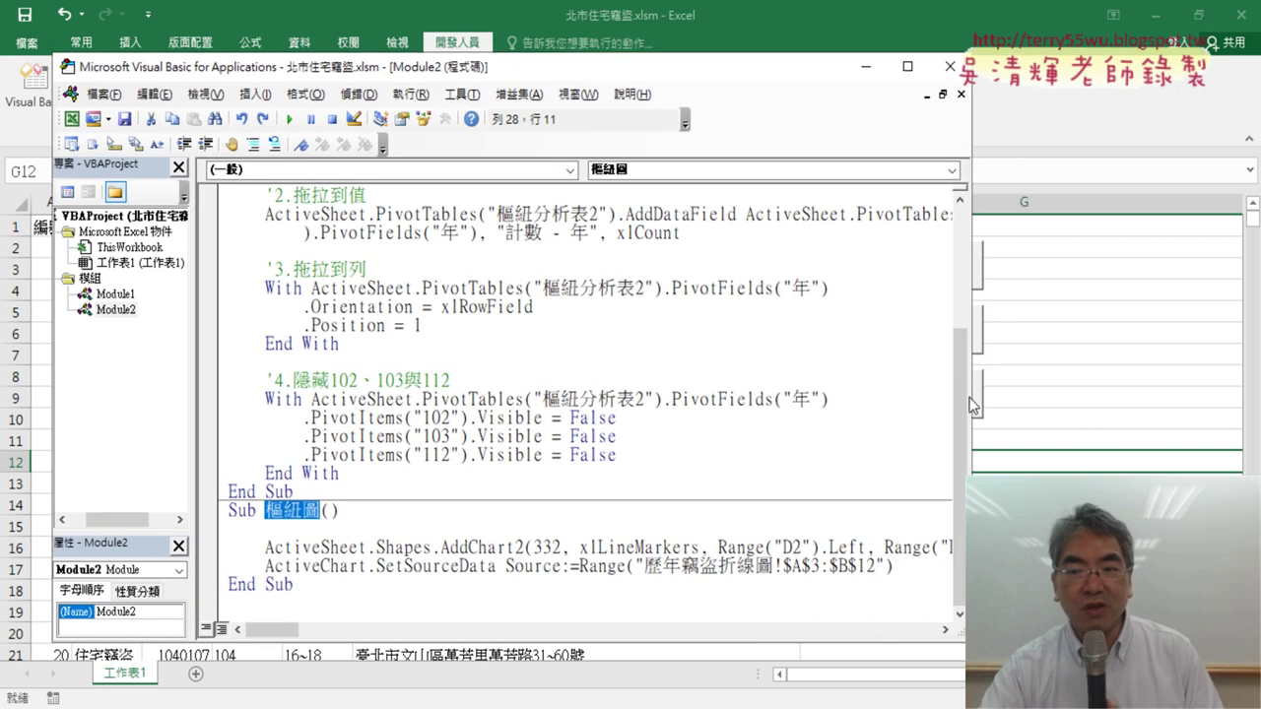
drag(973, 399, 1214, 404)
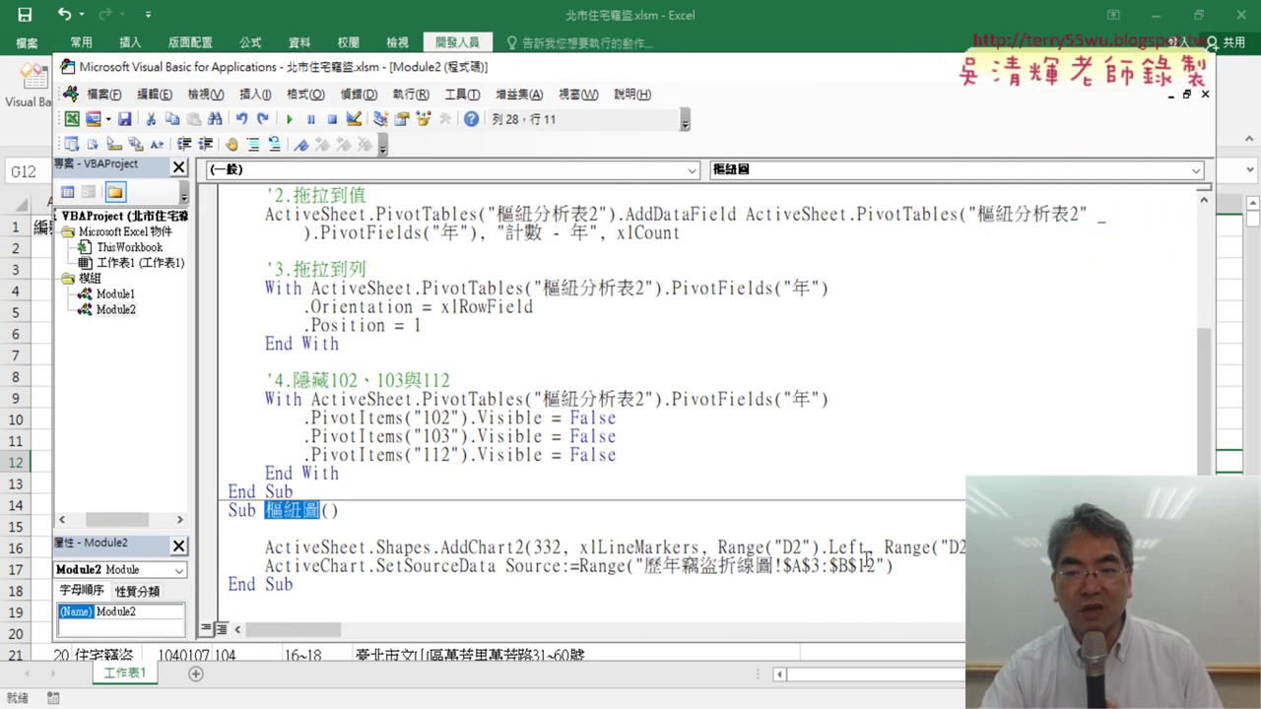
drag(719, 547, 1015, 548)
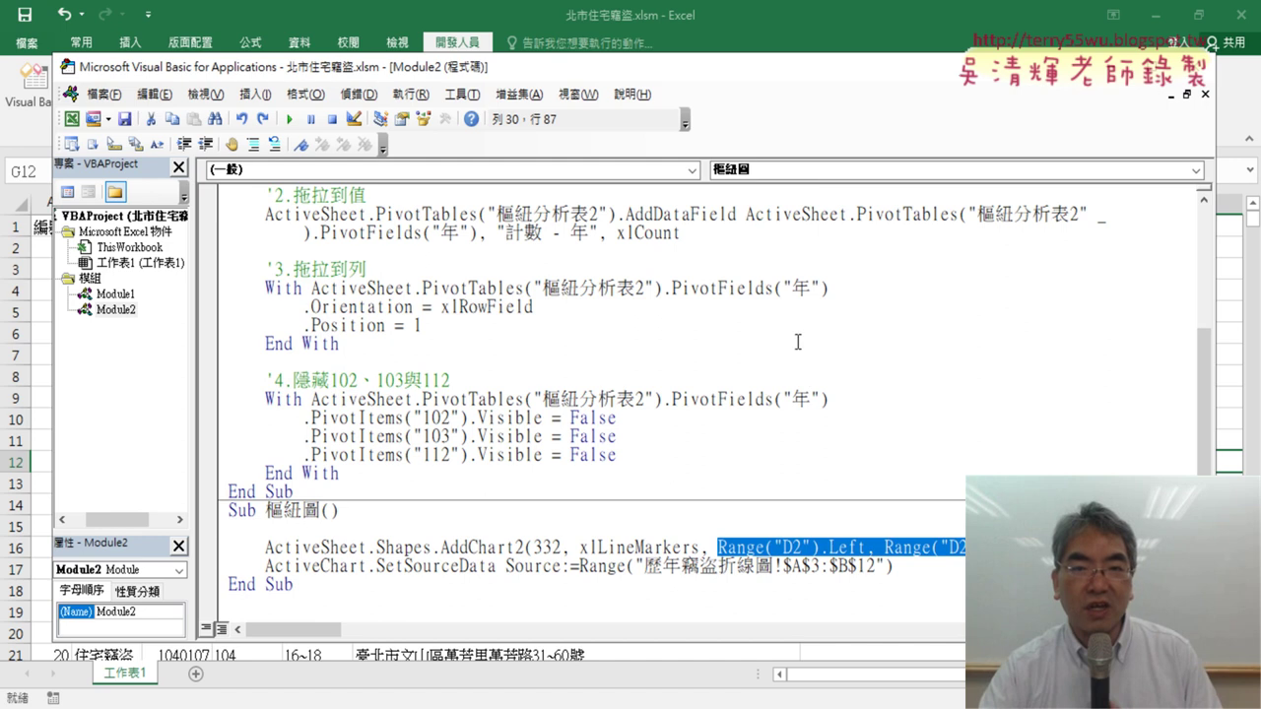
Run the chart macro to create the 歷年竊盜折線圖 sheet with a 3547-total pivot table and line chart.
click(828, 9)
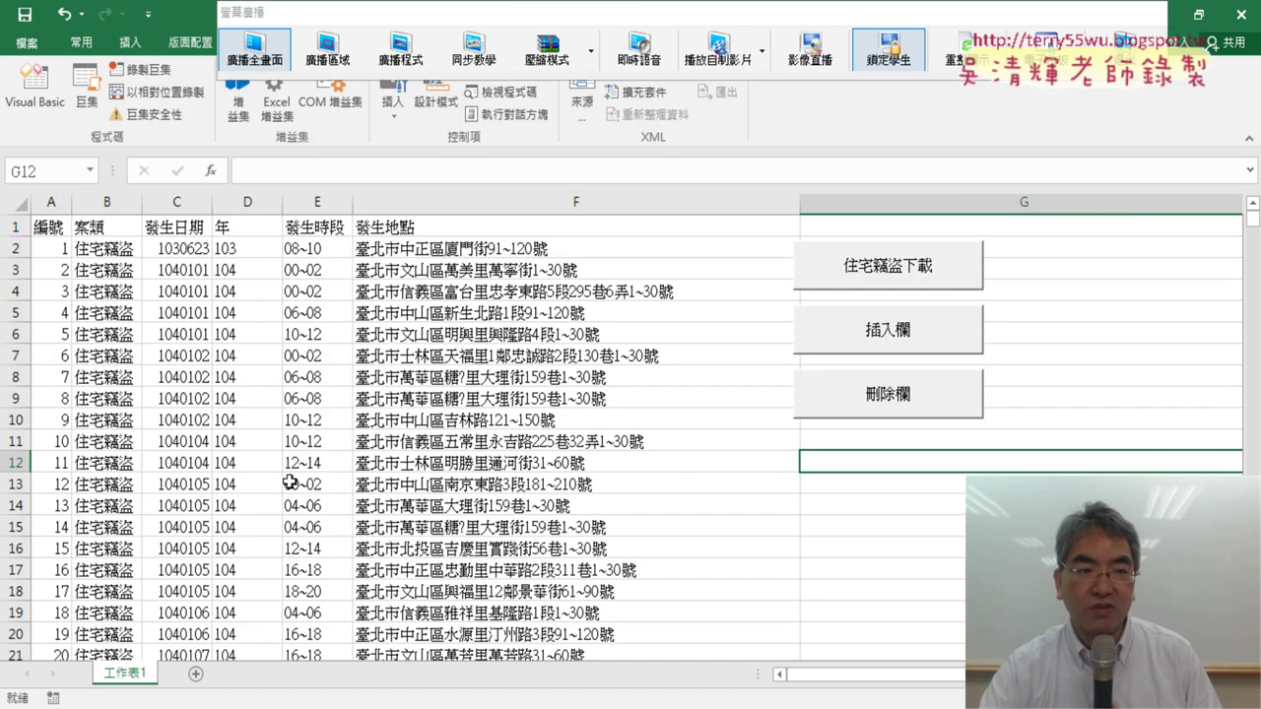
click(37, 91)
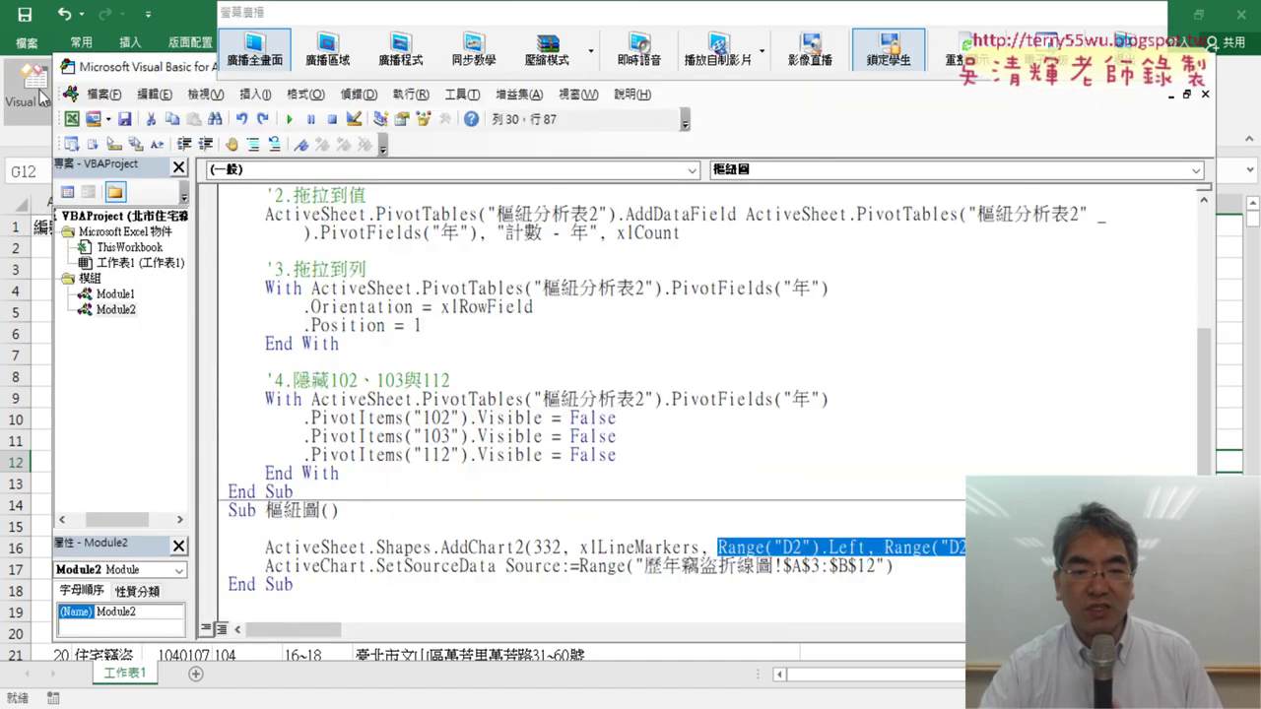
click(288, 118)
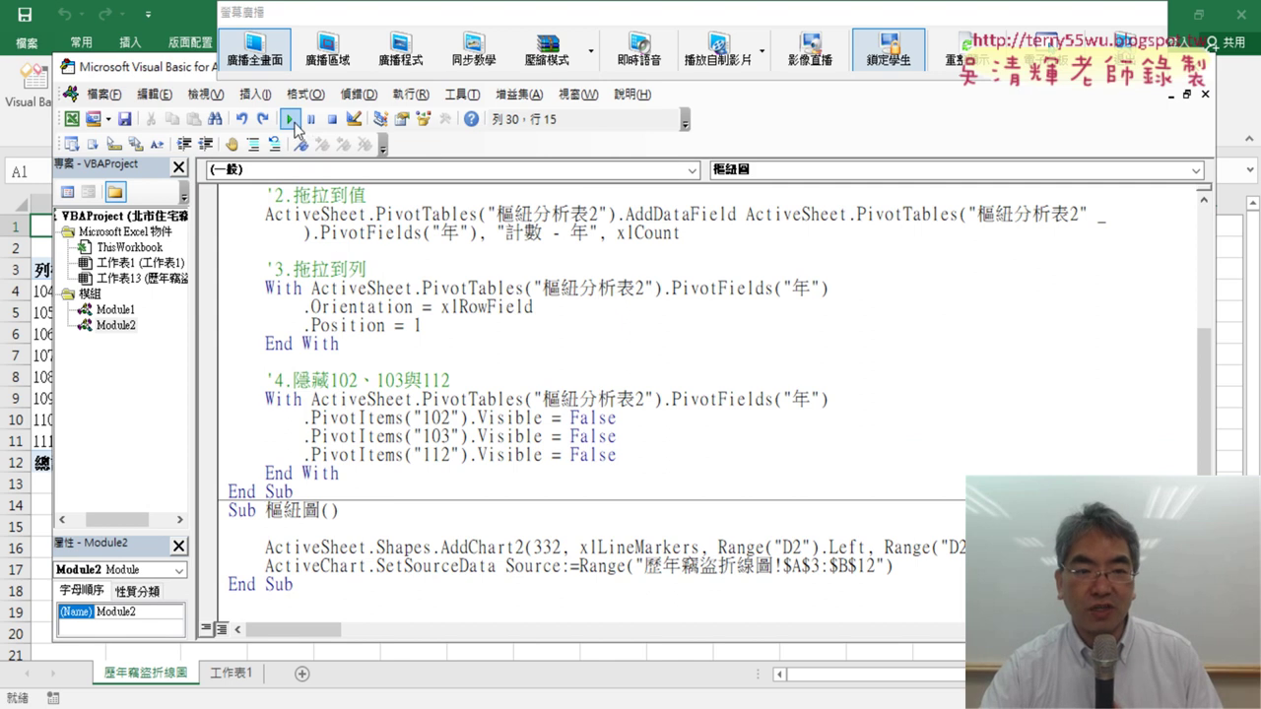
click(293, 123)
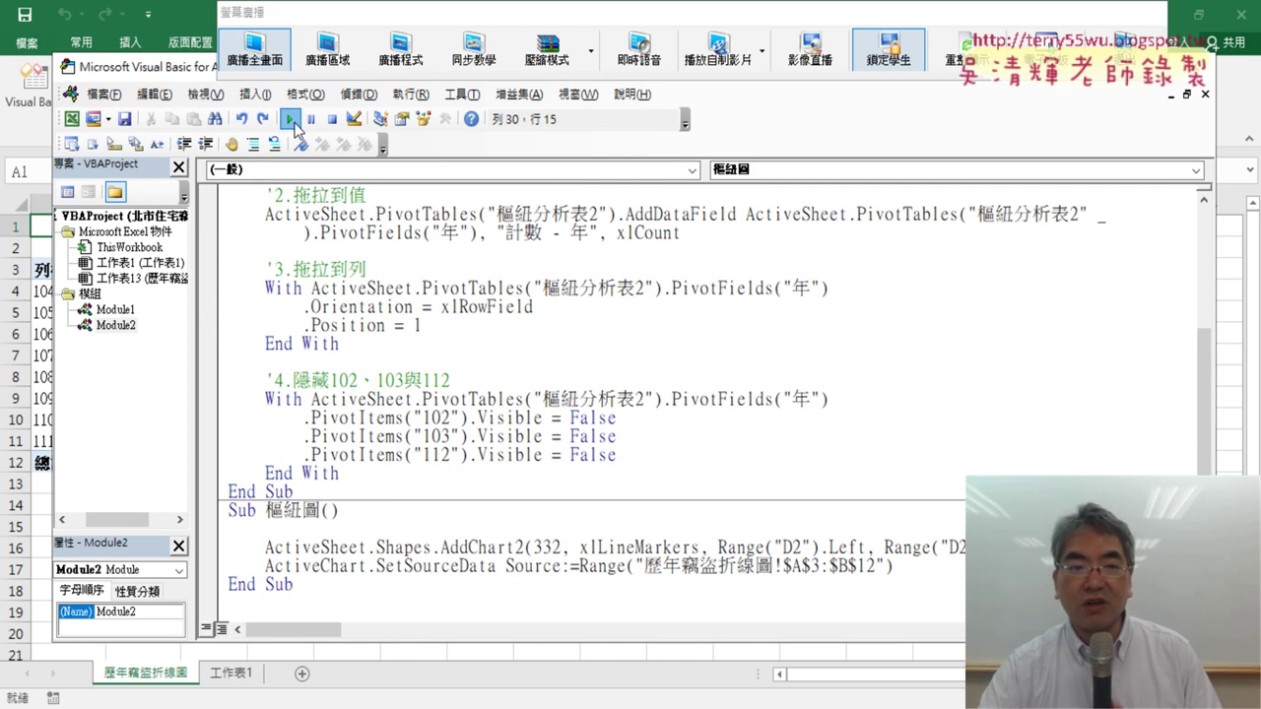
drag(190, 78, 496, 87)
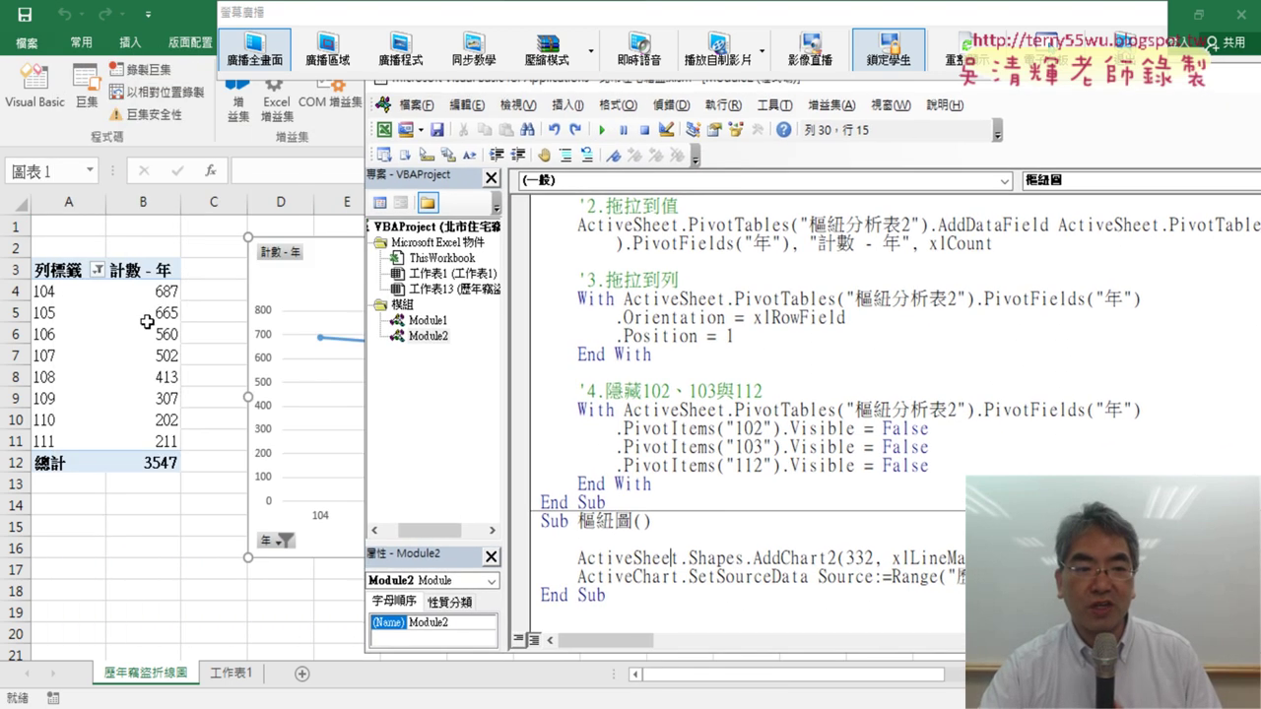
Inspect the new 合計-titled line chart in Excel, then go to the Google Docs code notes.
click(148, 503)
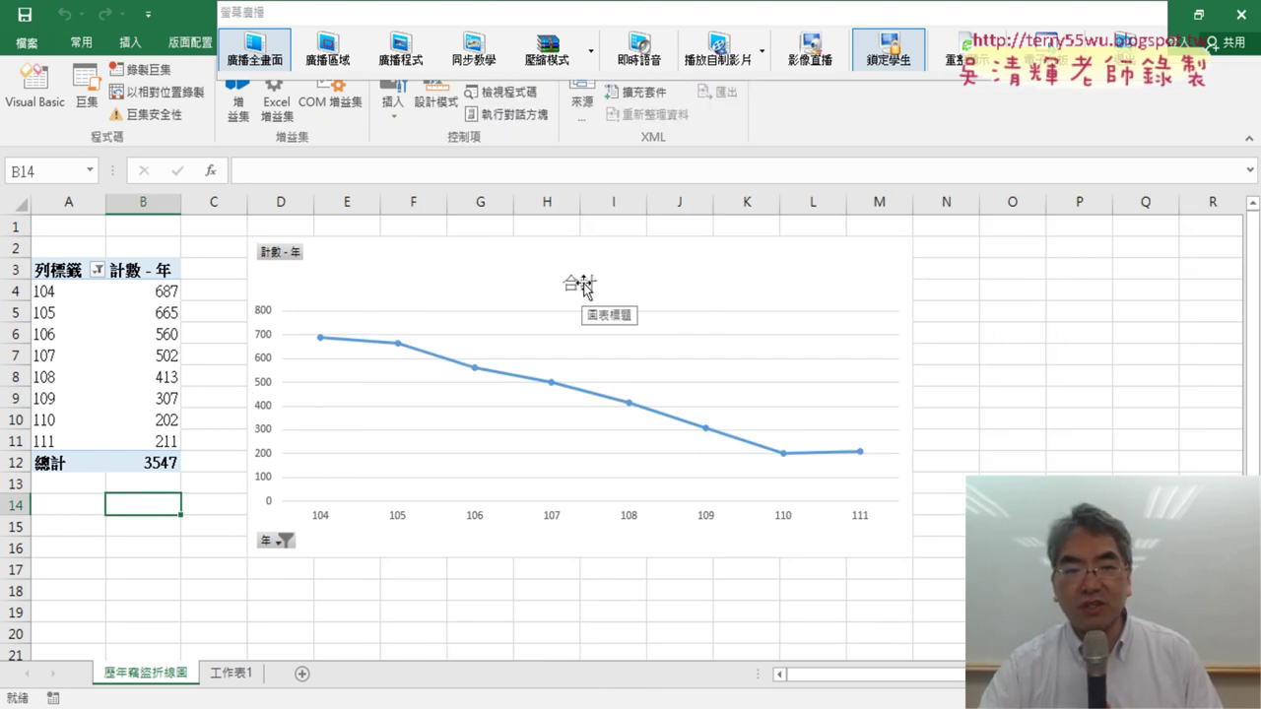
click(584, 286)
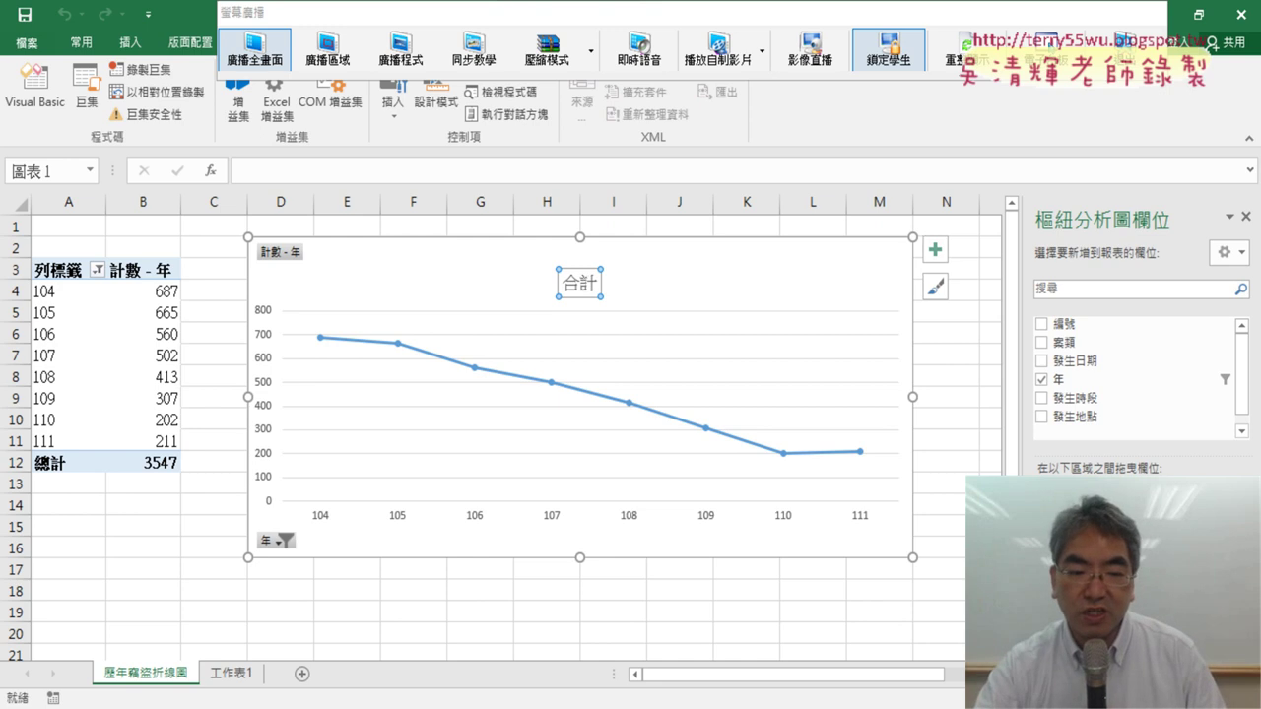
click(522, 650)
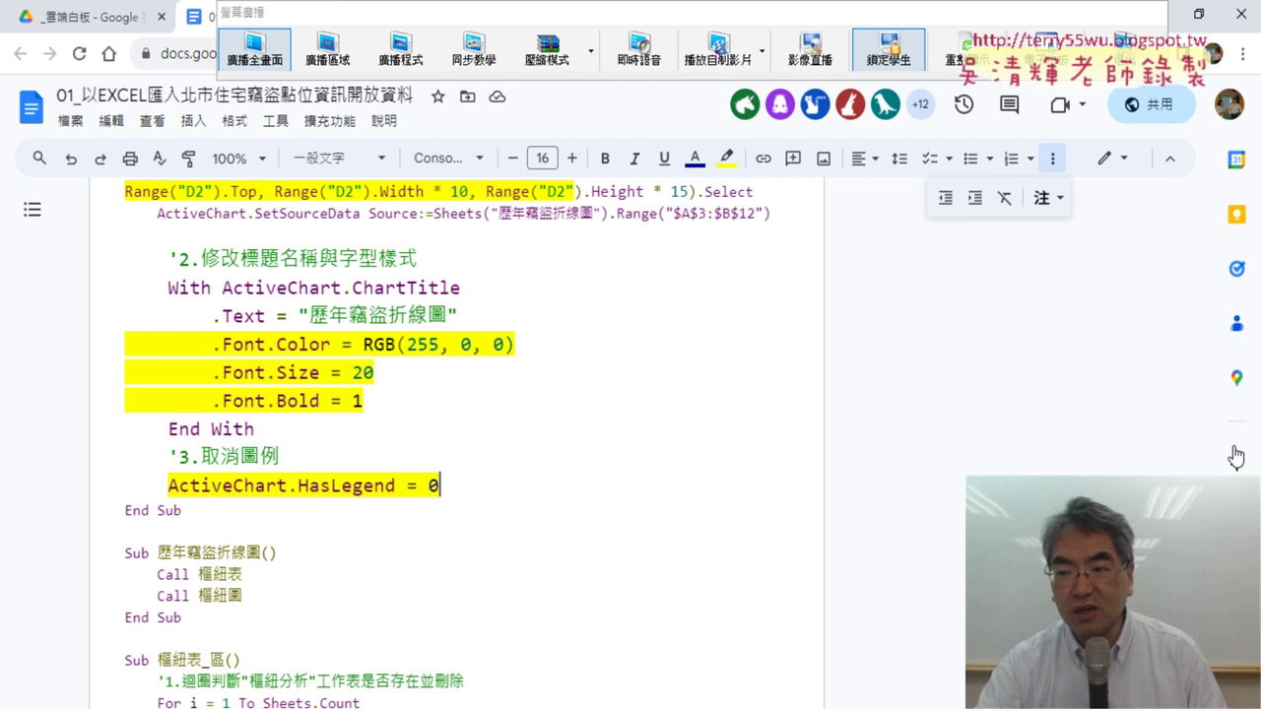
Review the '2.修改標題名稱與字型樣式 title-formatting code in Google Docs, then return to Excel.
scroll(473, 444, up, 1)
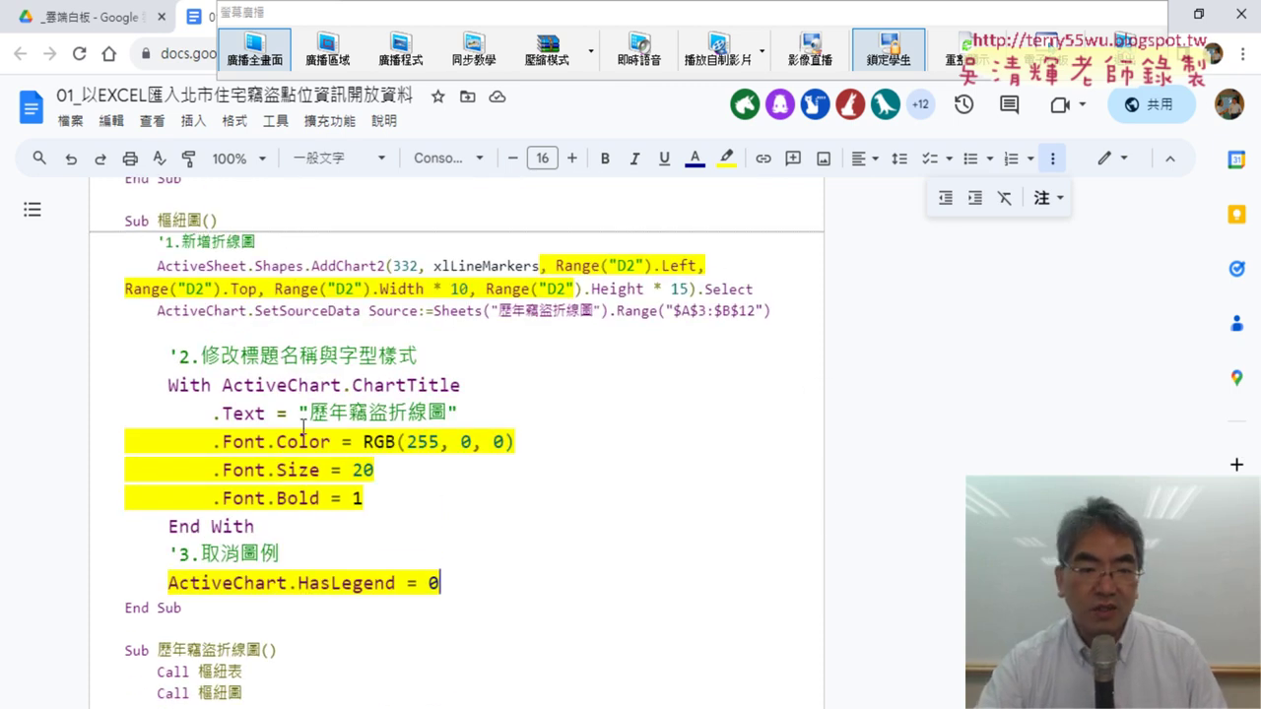
drag(120, 355, 427, 355)
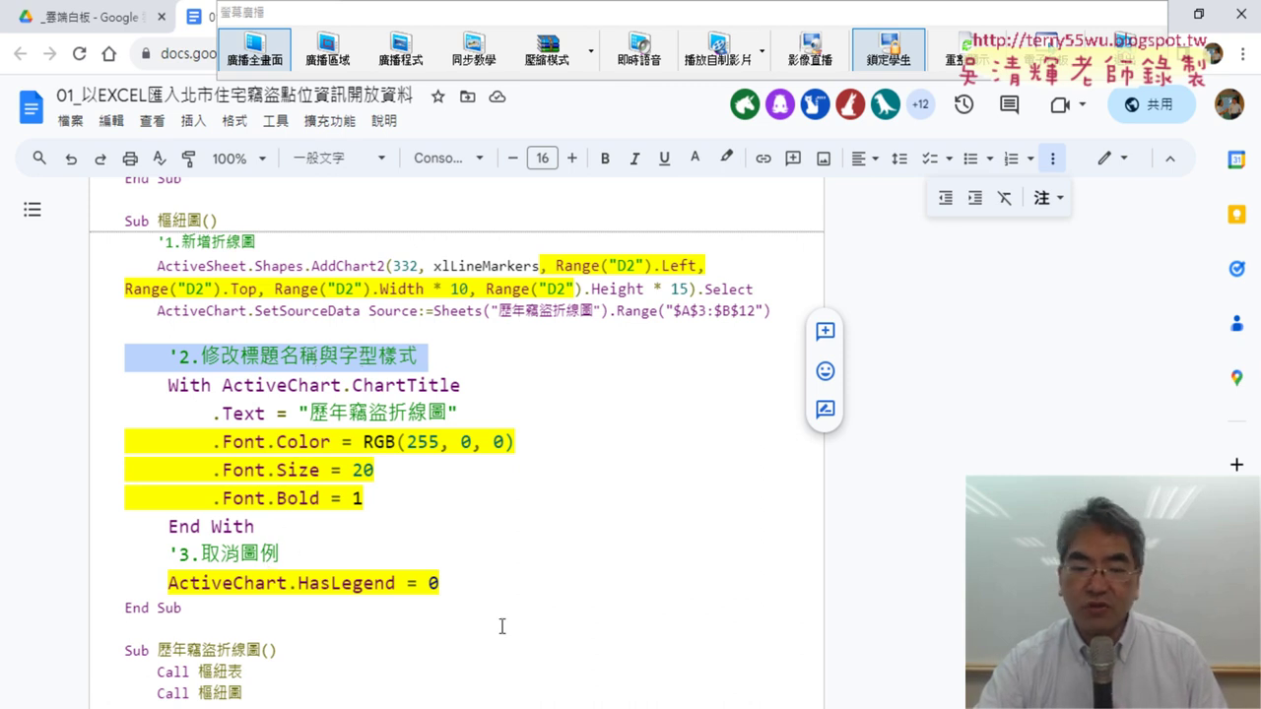
key(alt+Tab)
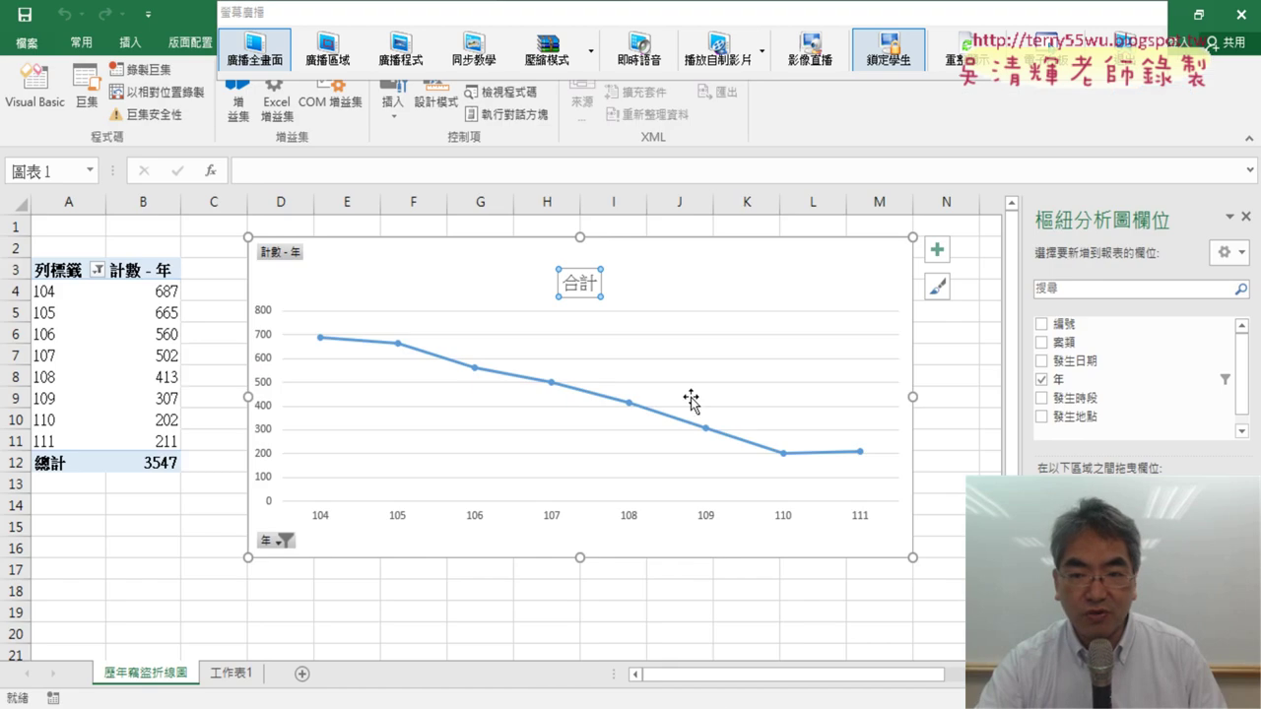
Turn on the chart's 圖例 legend so 合計 shows beside the line chart.
click(937, 249)
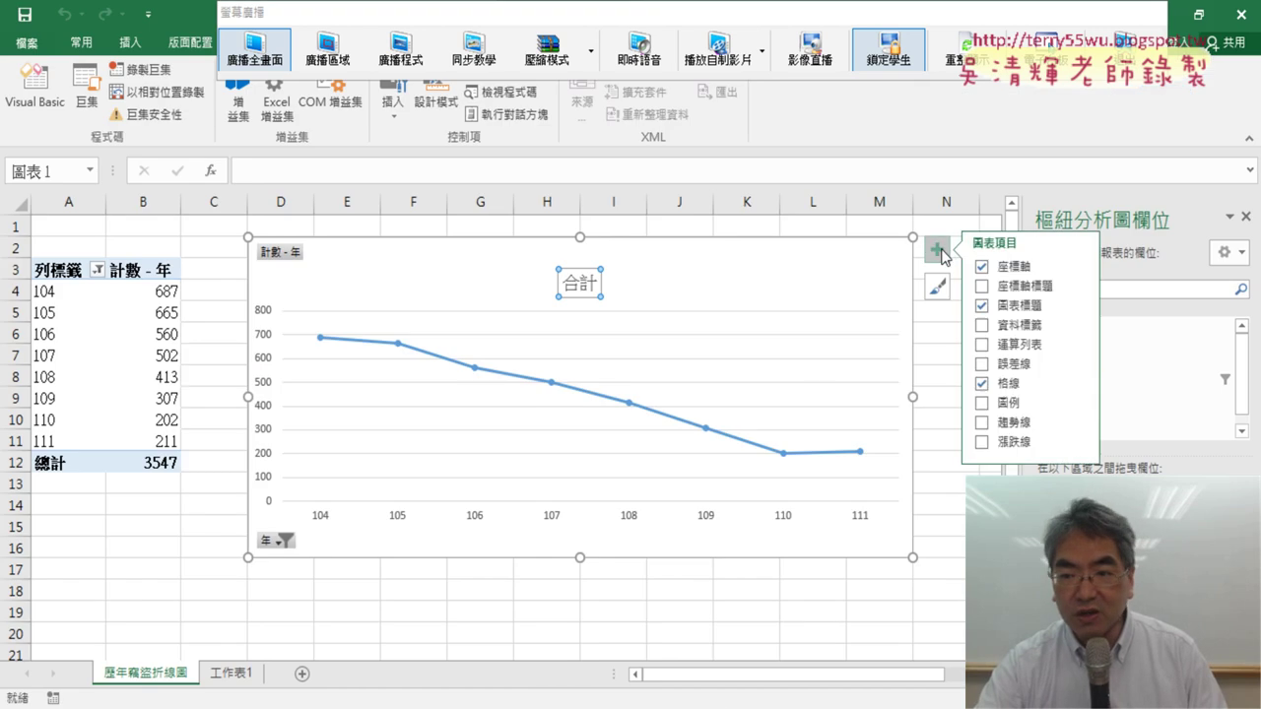
click(983, 404)
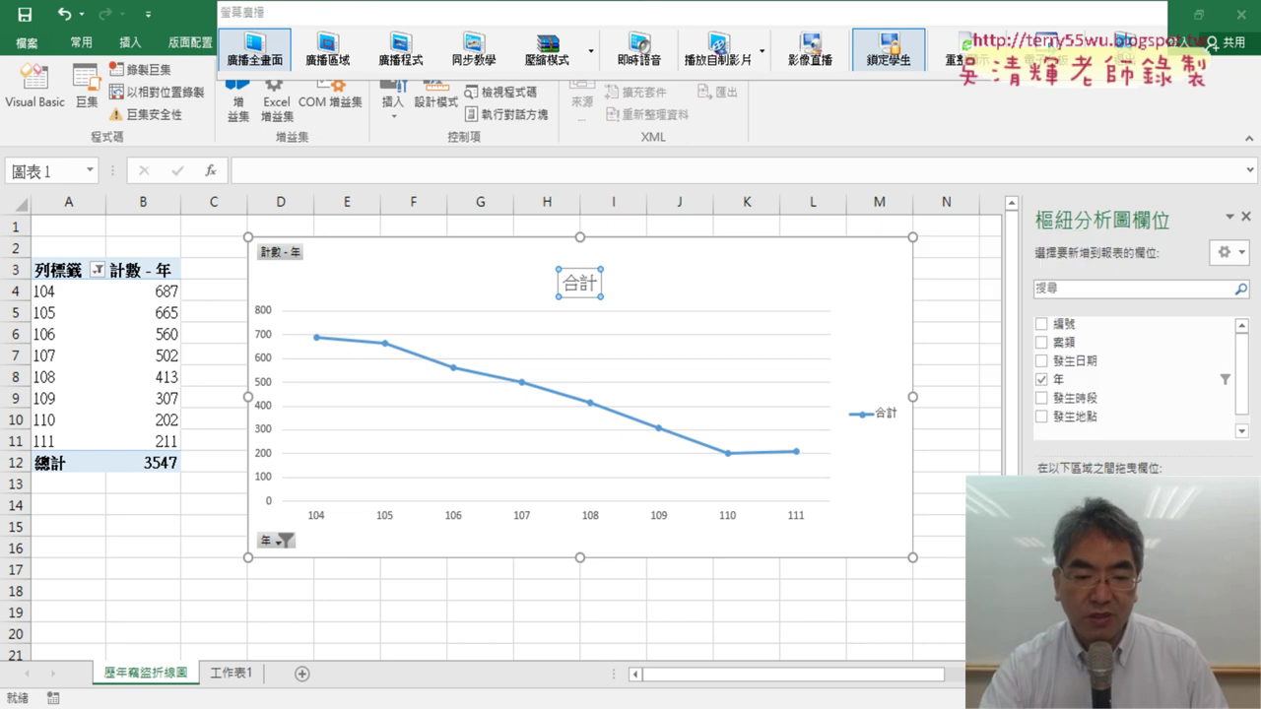
key(alt+Tab)
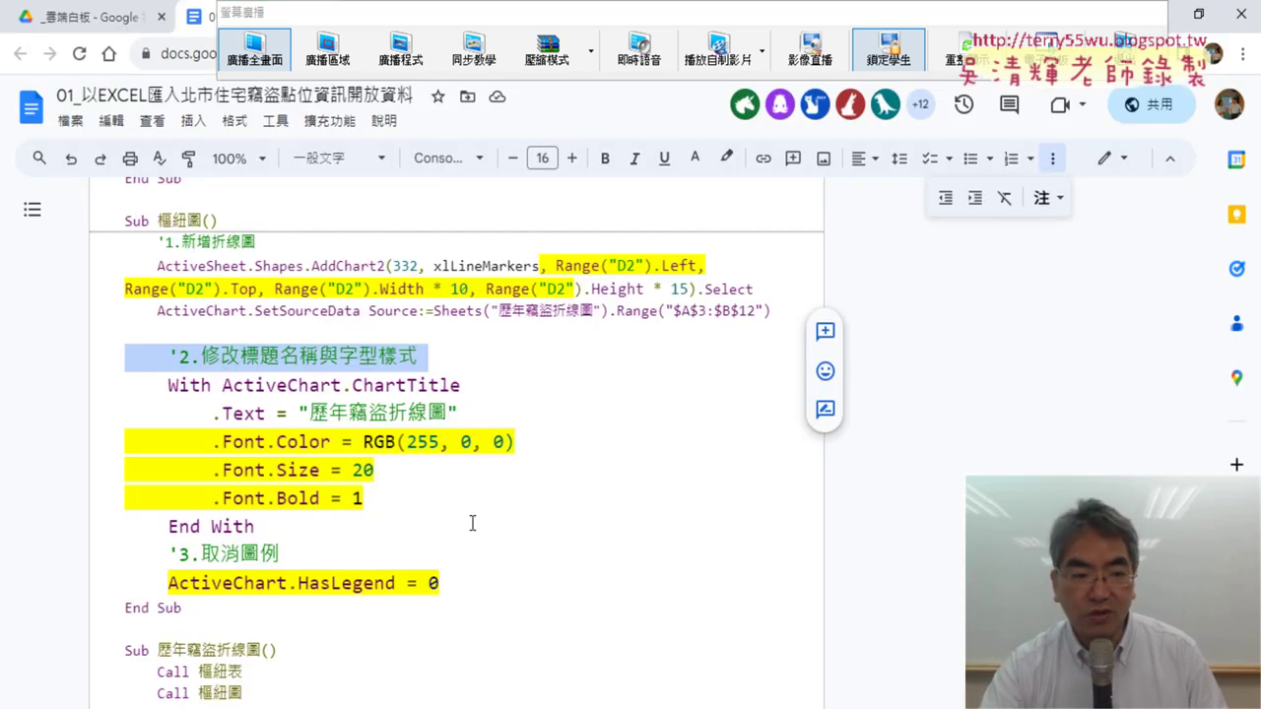
Copy the code from '2.修改標題名稱與字型樣式 through HasLegend = 0 for the VBA editor.
drag(430, 589, 116, 357)
key(ctrl+c)
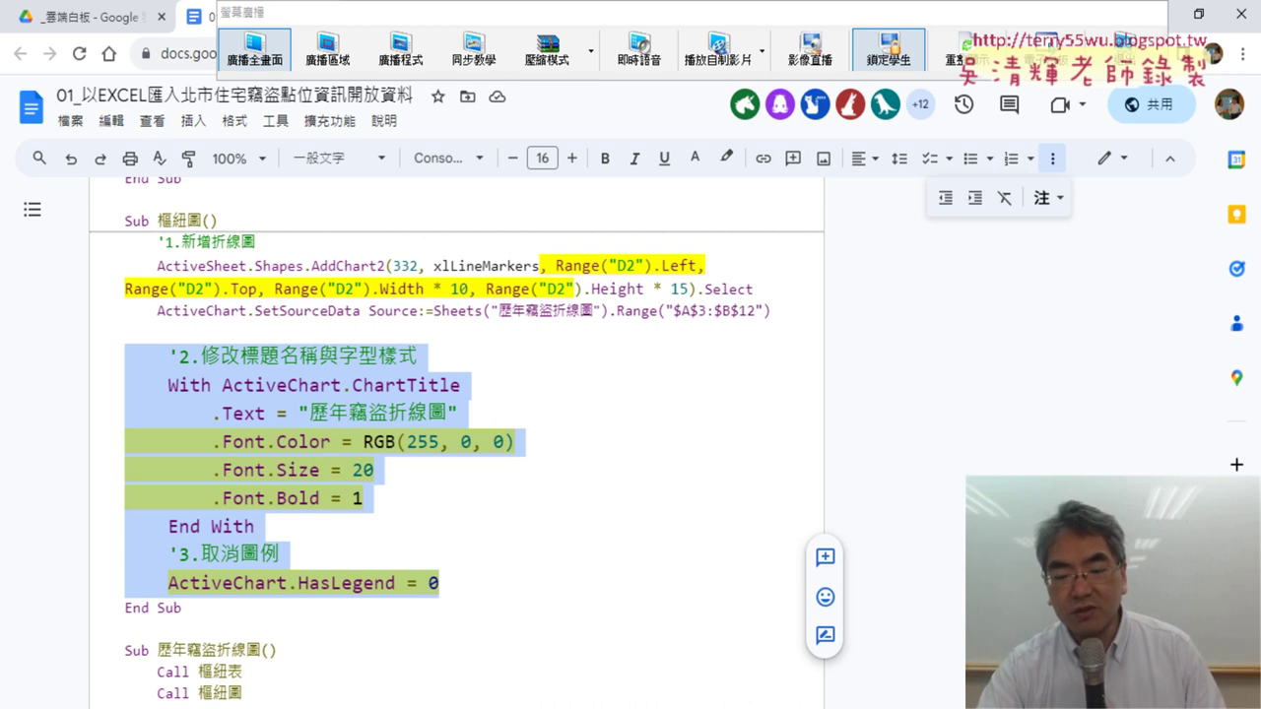
key(alt+Tab)
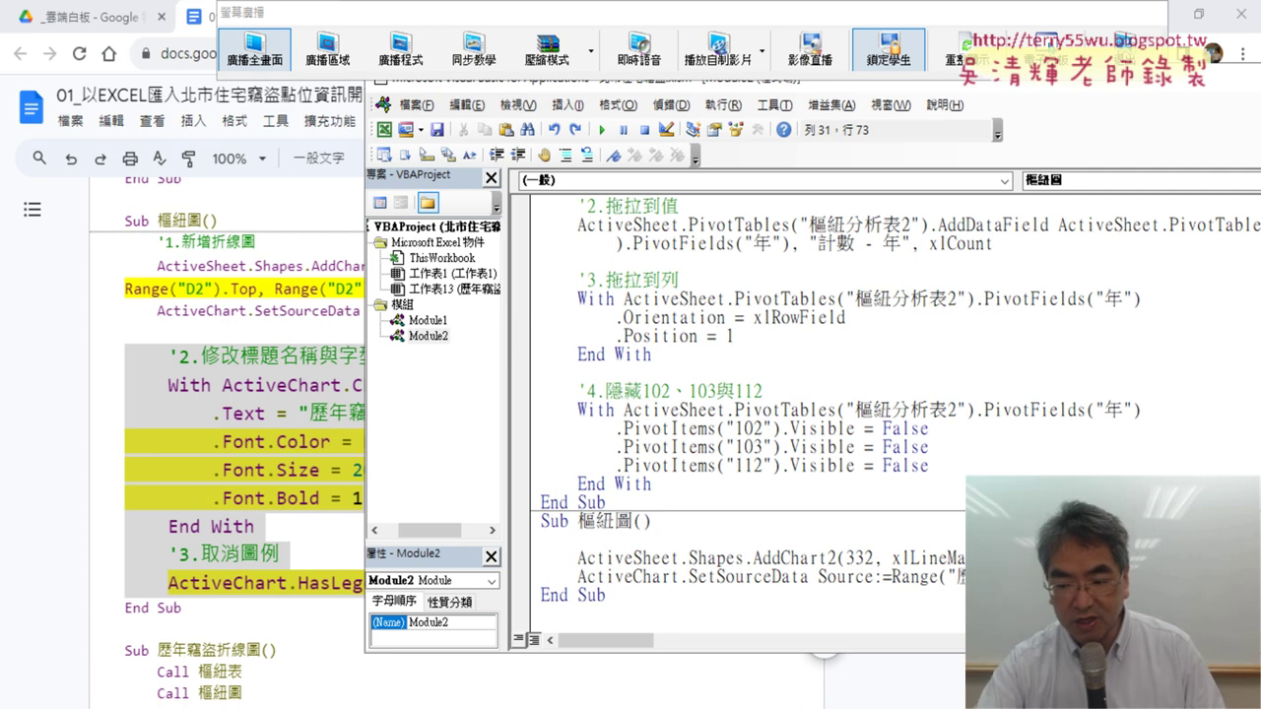
Paste the title-formatting and legend code into the 樞紐圖 macro and outdent its comment line.
key(Return)
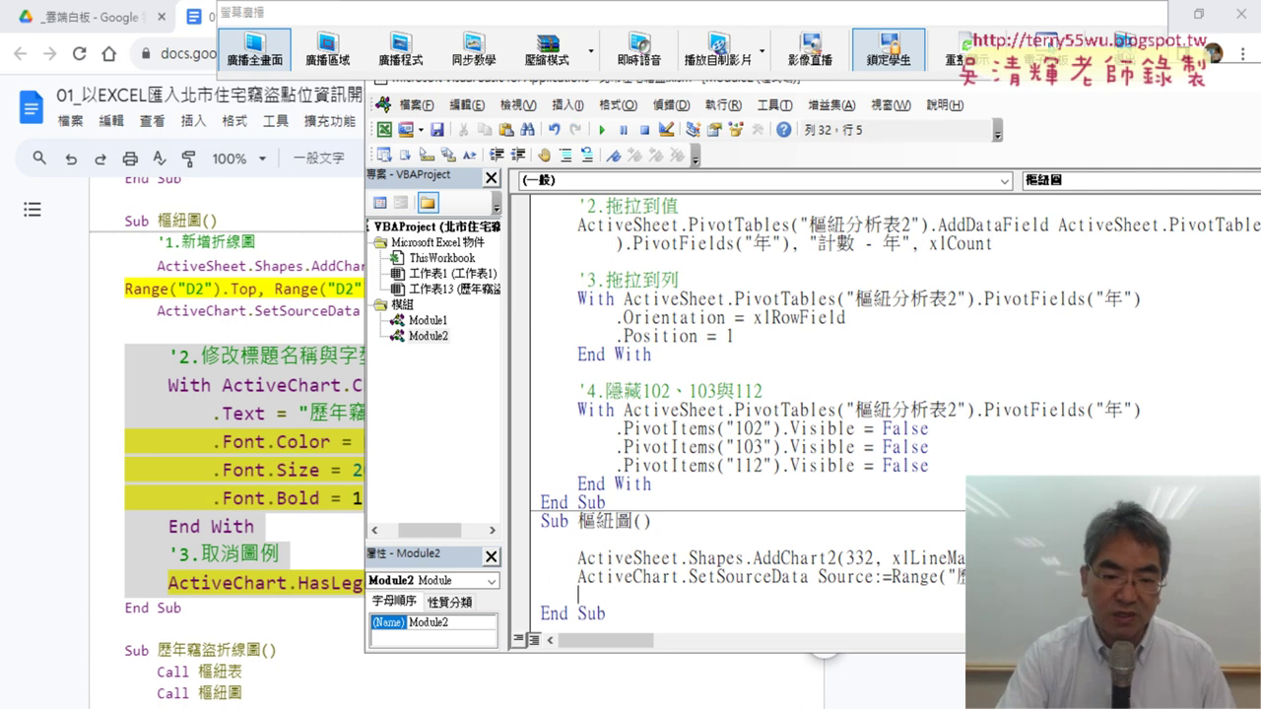
key(Return)
key(ctrl+v)
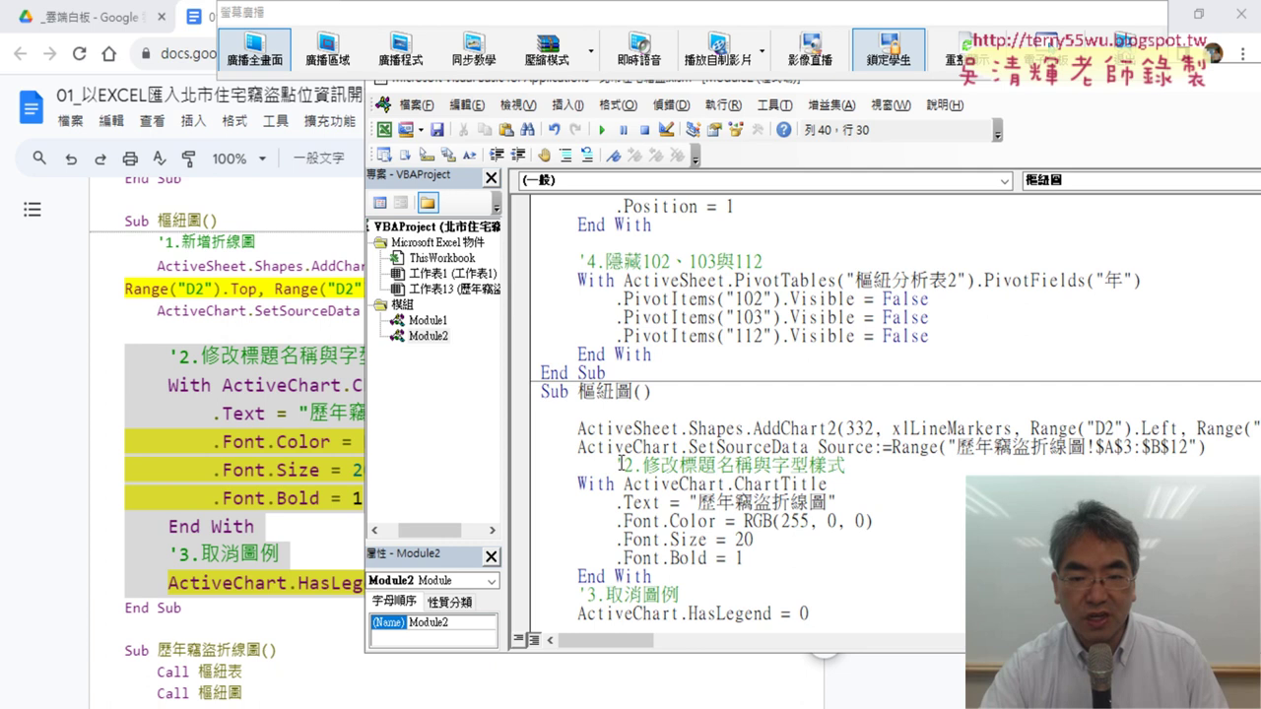
key(shift+Tab)
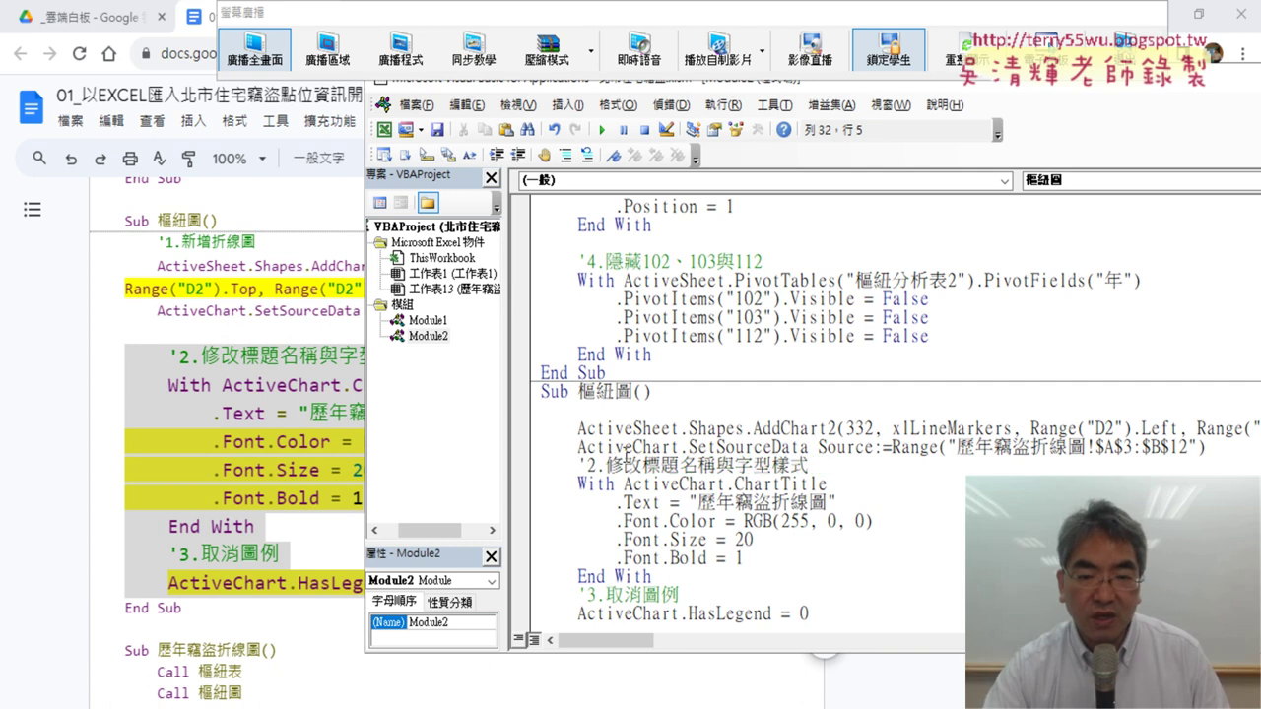
Insert the indented comment '1.新增折線圖 directly under Sub 樞紐圖().
click(258, 241)
drag(254, 242, 161, 241)
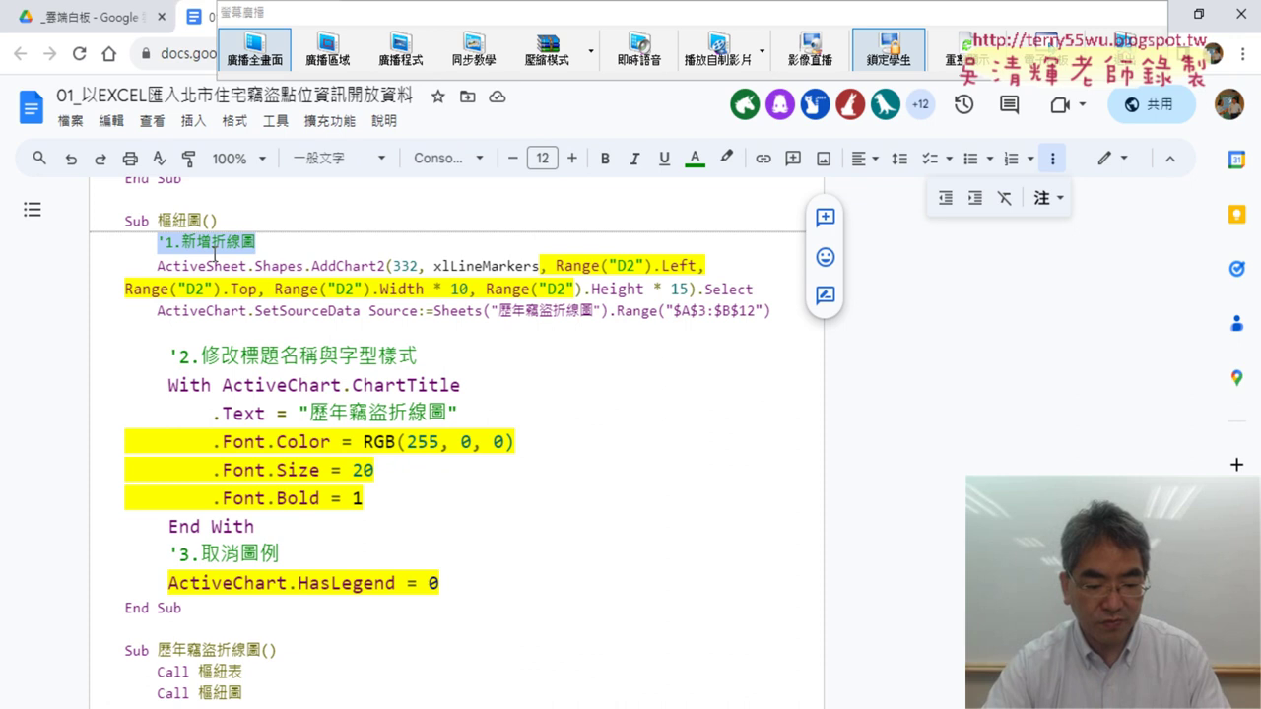
key(alt+Tab)
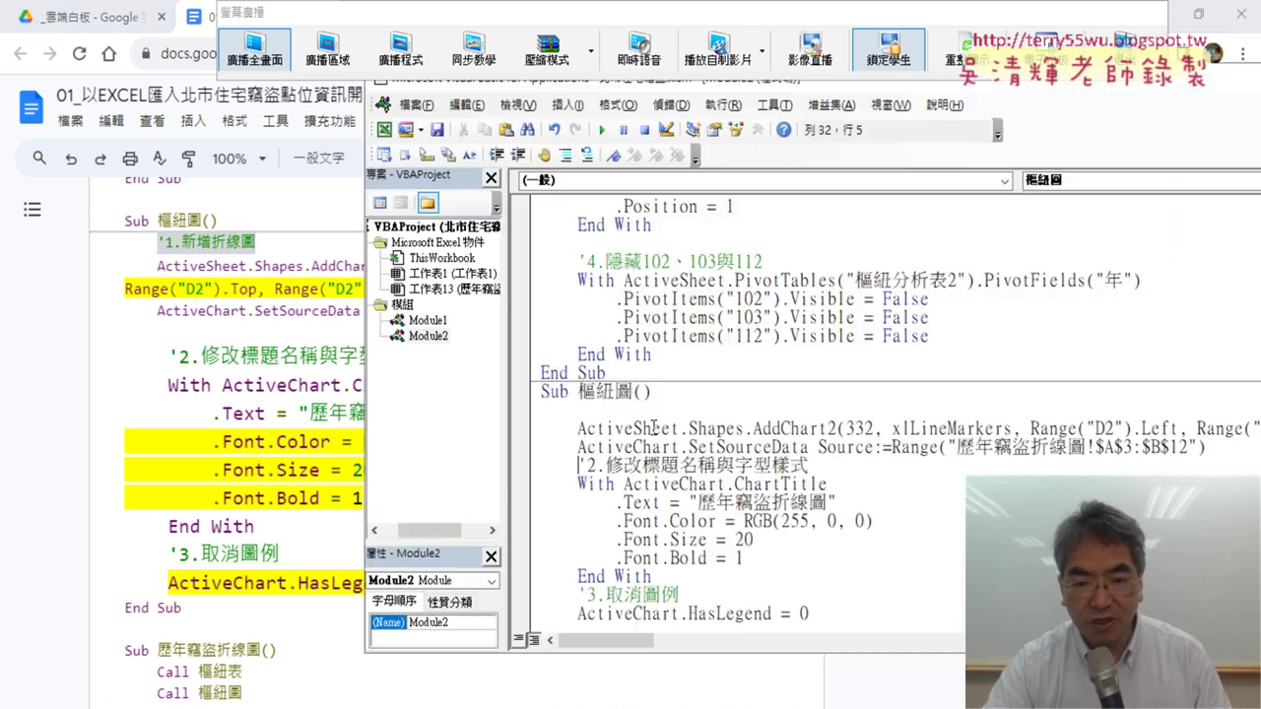
text('1.新增折線圖)
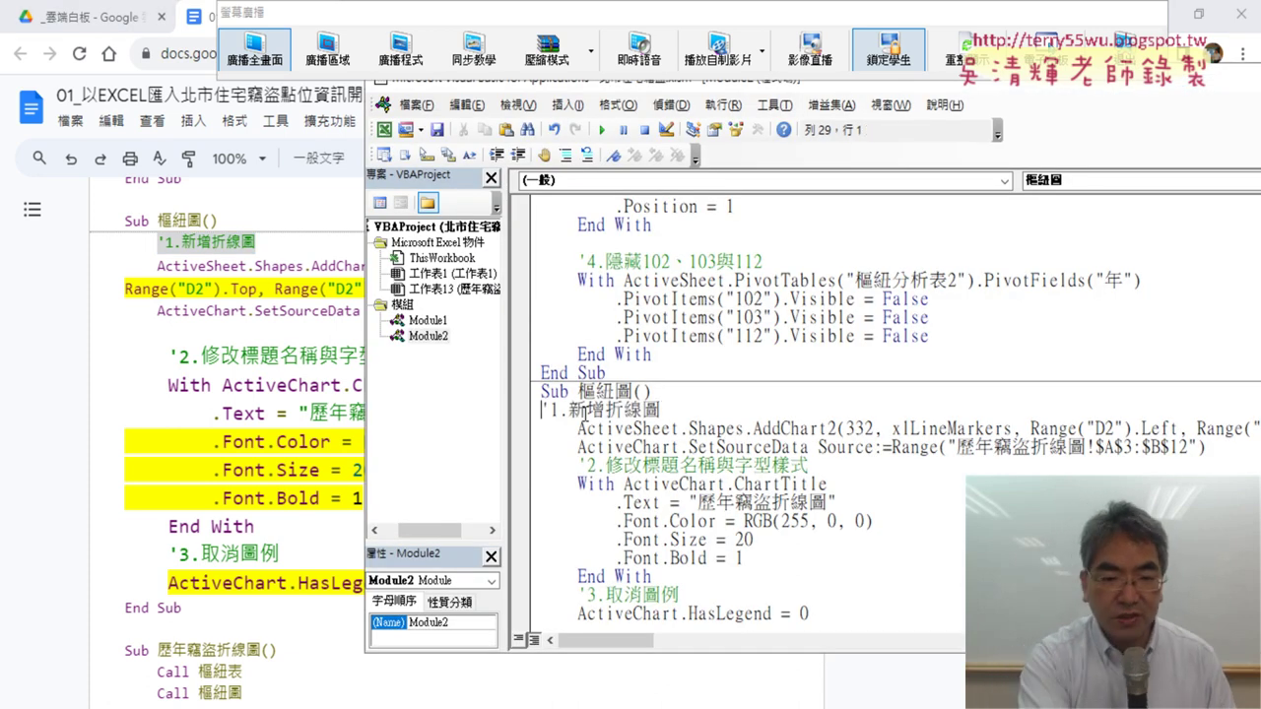
key(Tab)
Review the title code: ChartTitle text 歷年竊盜折線圖, RGB(255, 0, 0) colour, size 20, bold 1.
drag(803, 522, 753, 540)
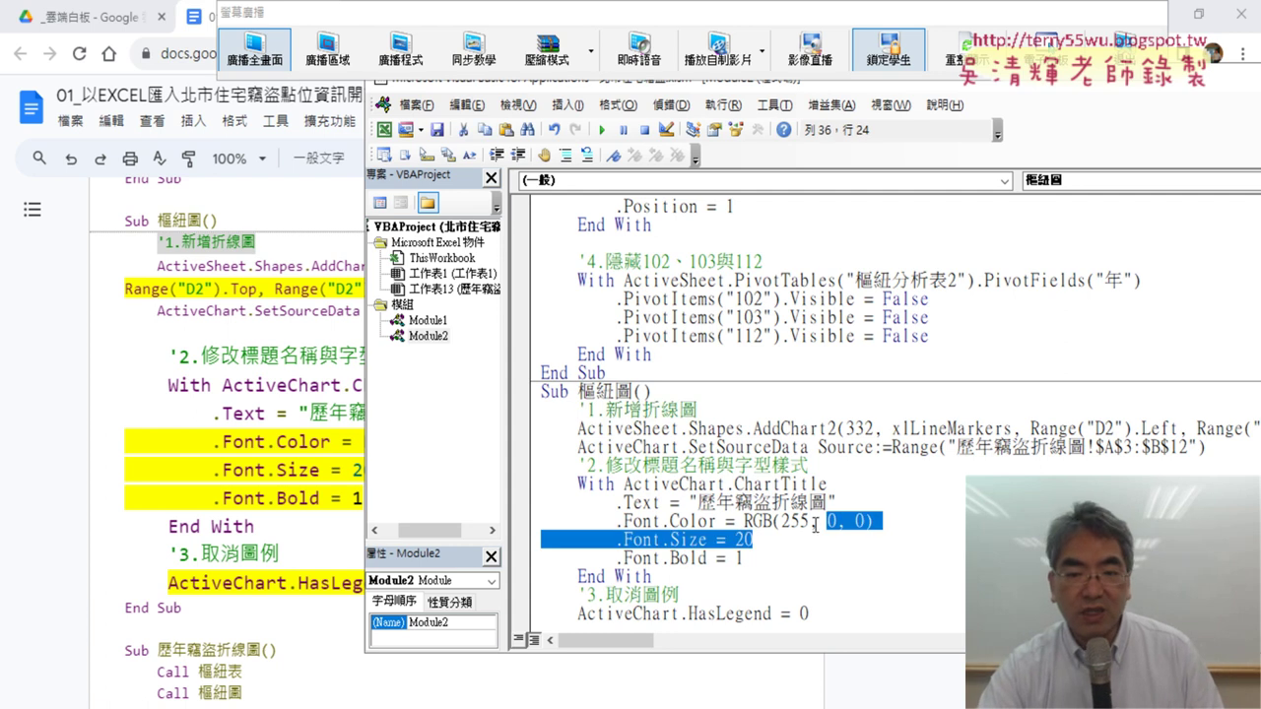
click(725, 485)
drag(736, 485, 810, 484)
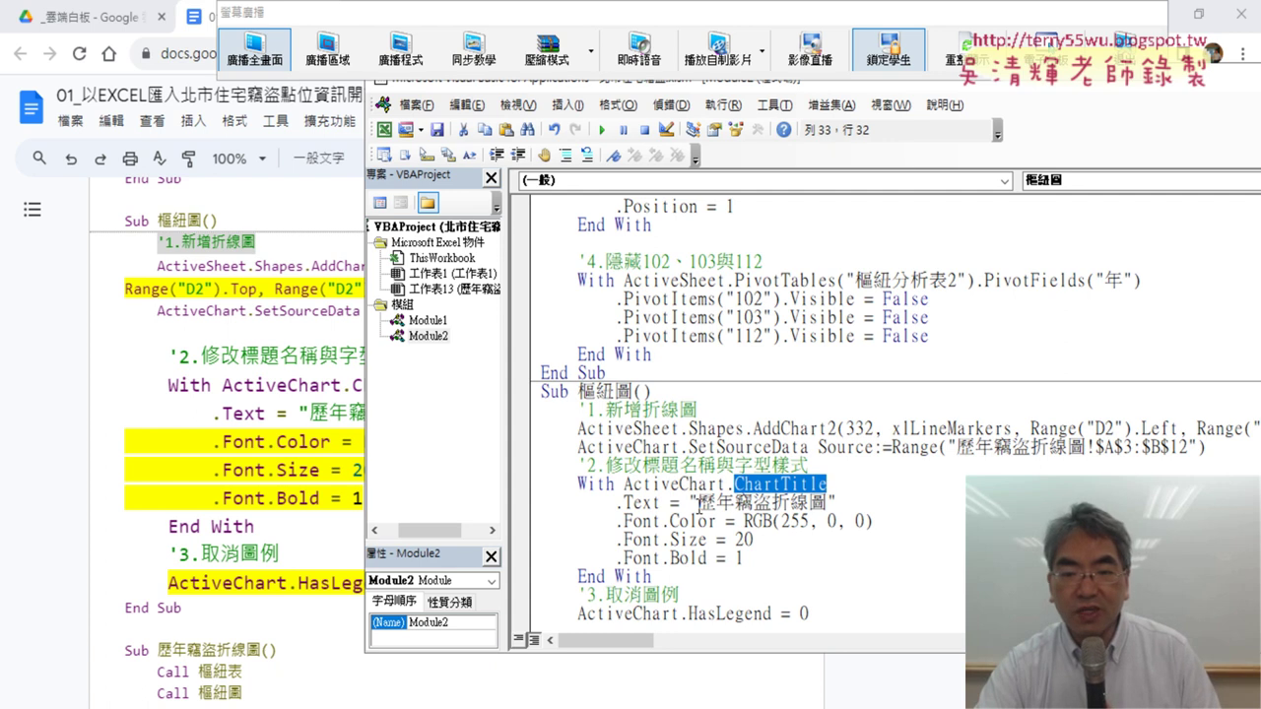
click(701, 503)
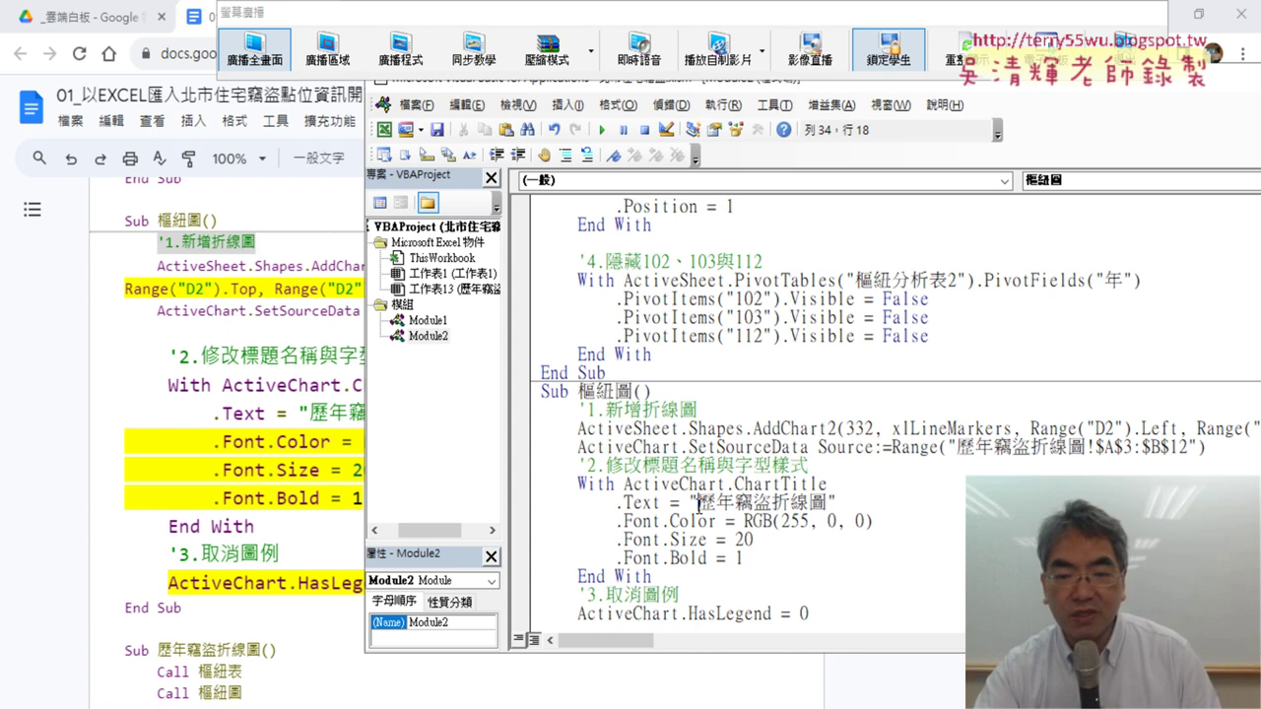
drag(700, 502, 810, 503)
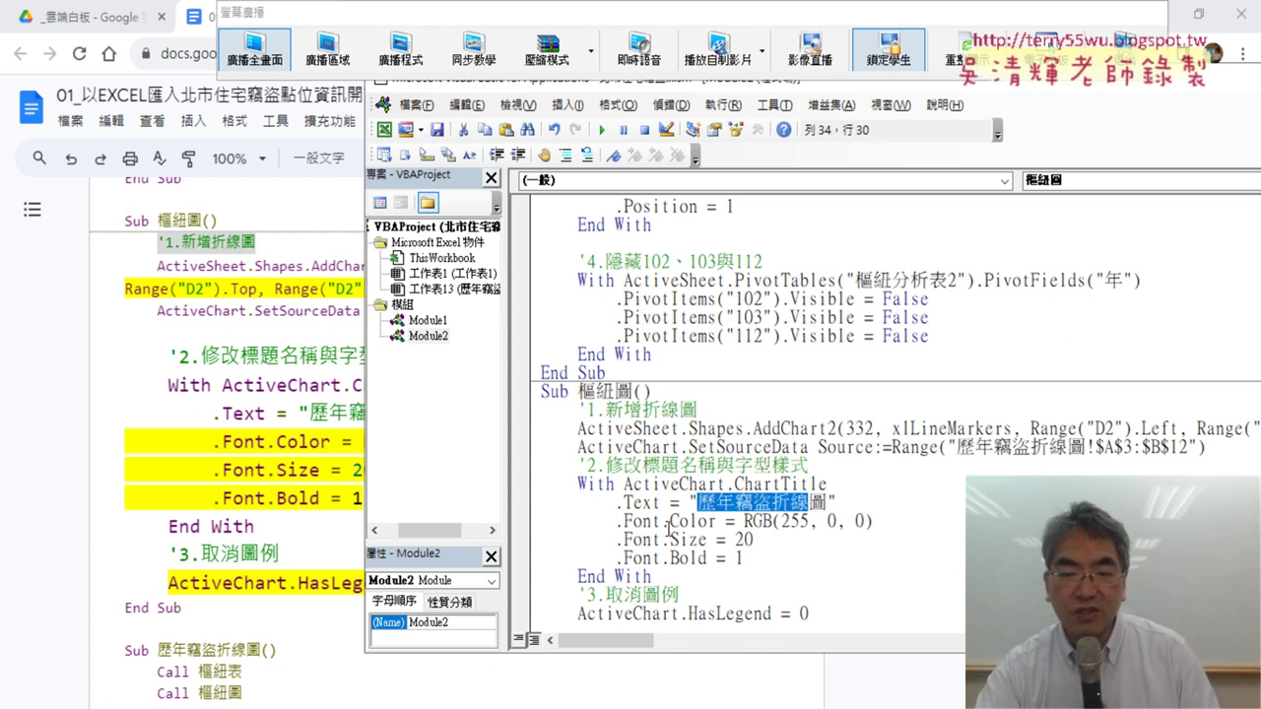
drag(660, 521, 719, 522)
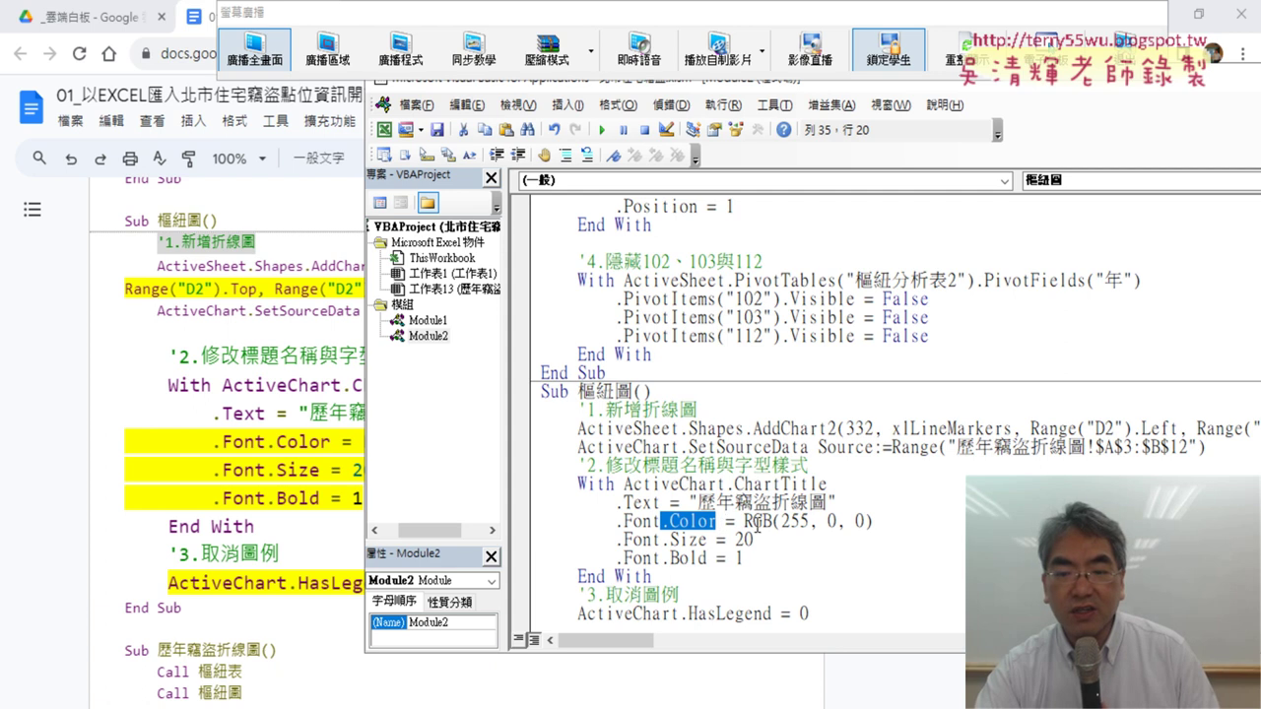
click(745, 522)
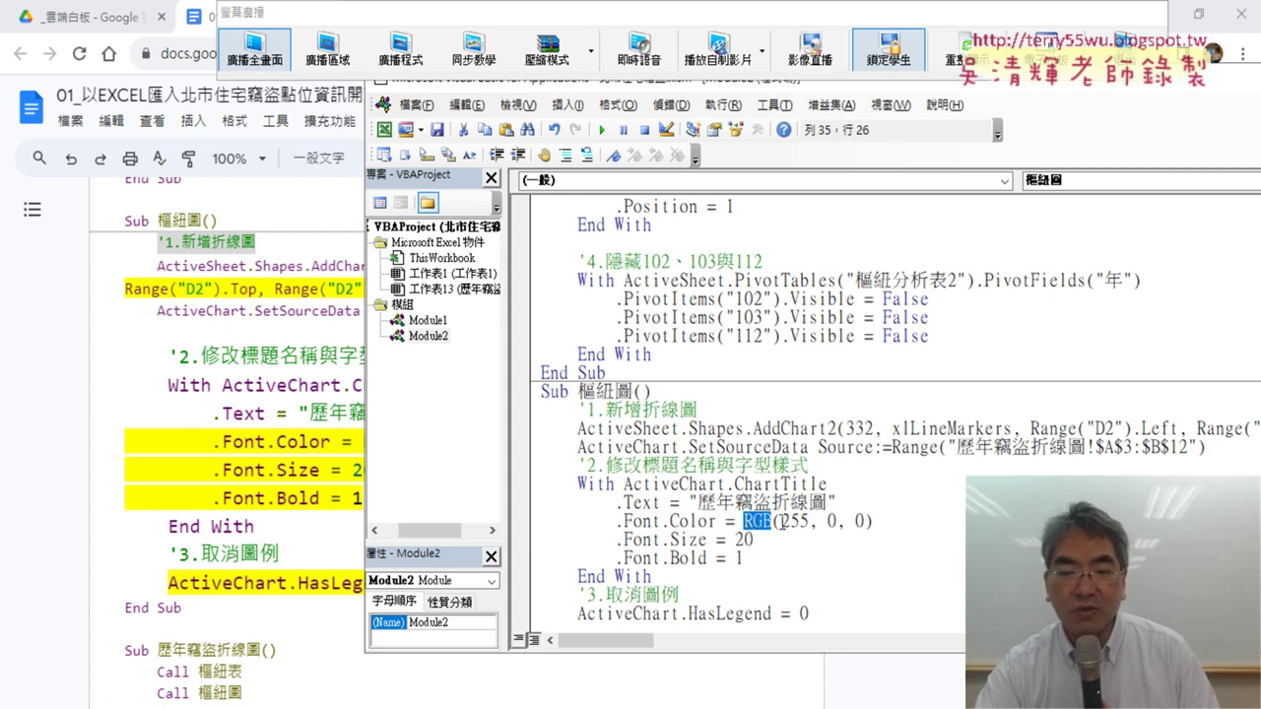
drag(785, 521, 864, 522)
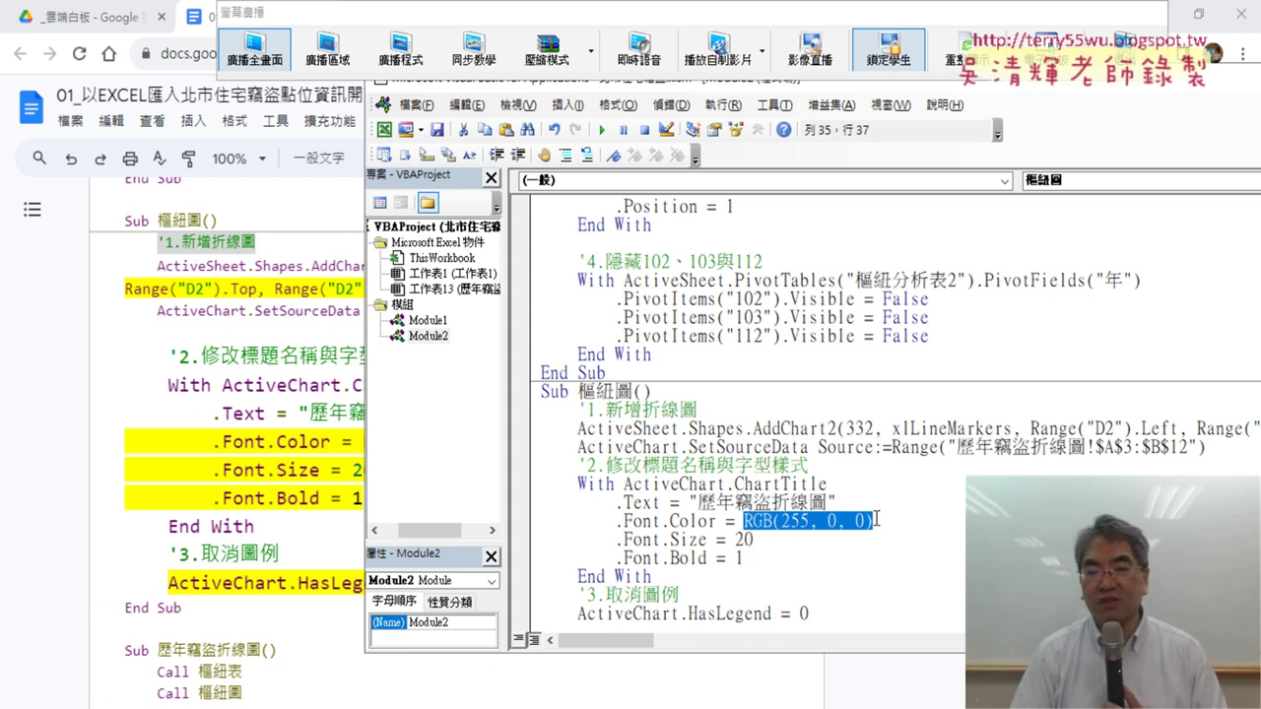
double_click(742, 540)
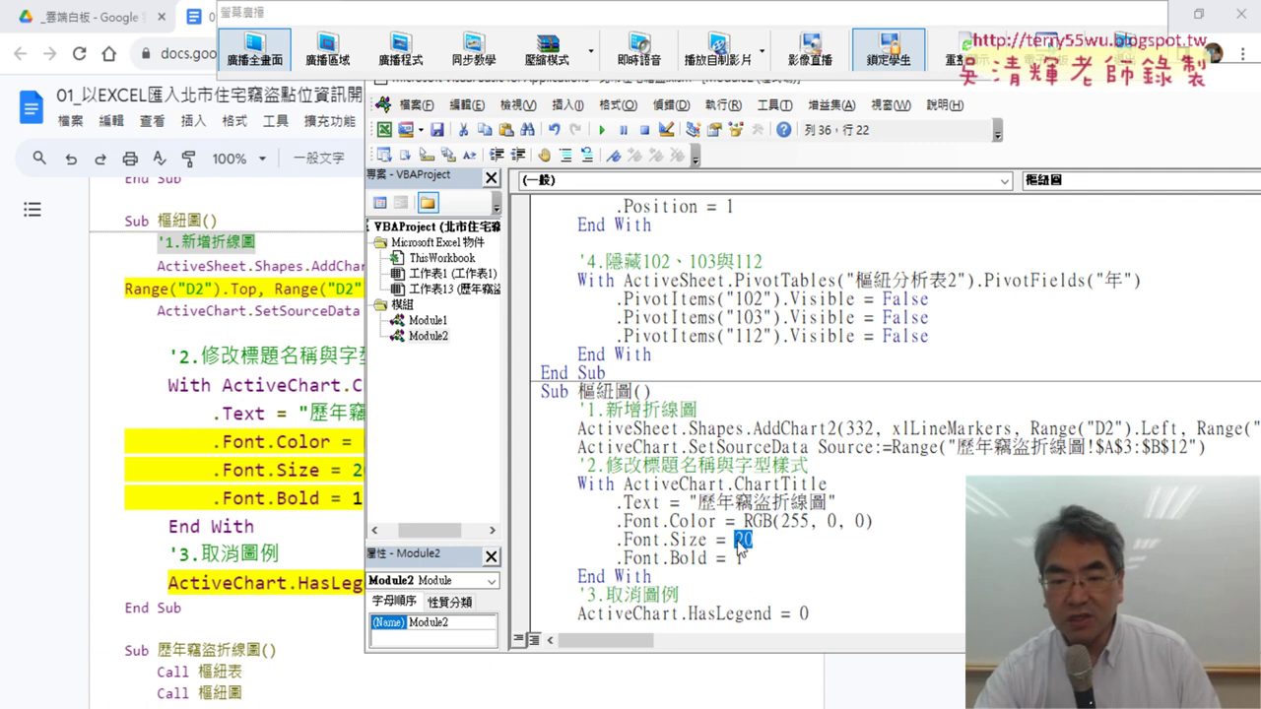
drag(675, 560, 724, 558)
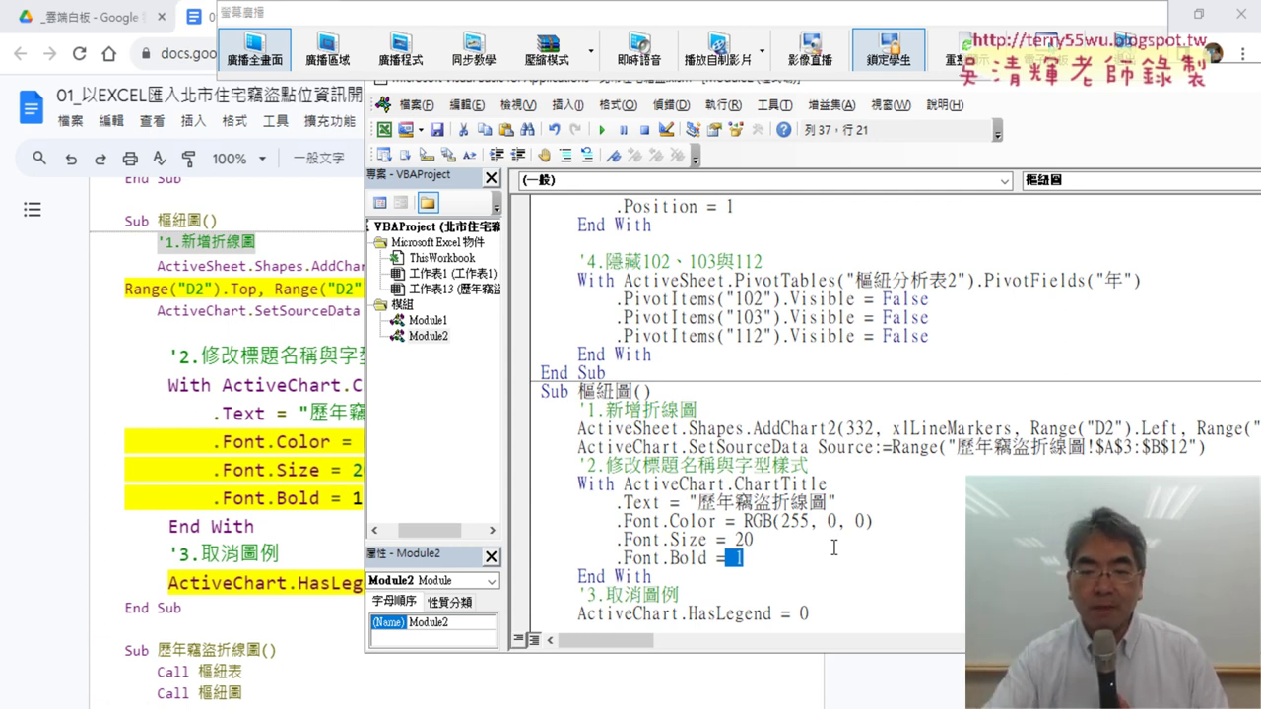
Review the legend comment and its HasLegend = 0 setting.
scroll(834, 548, down, 1)
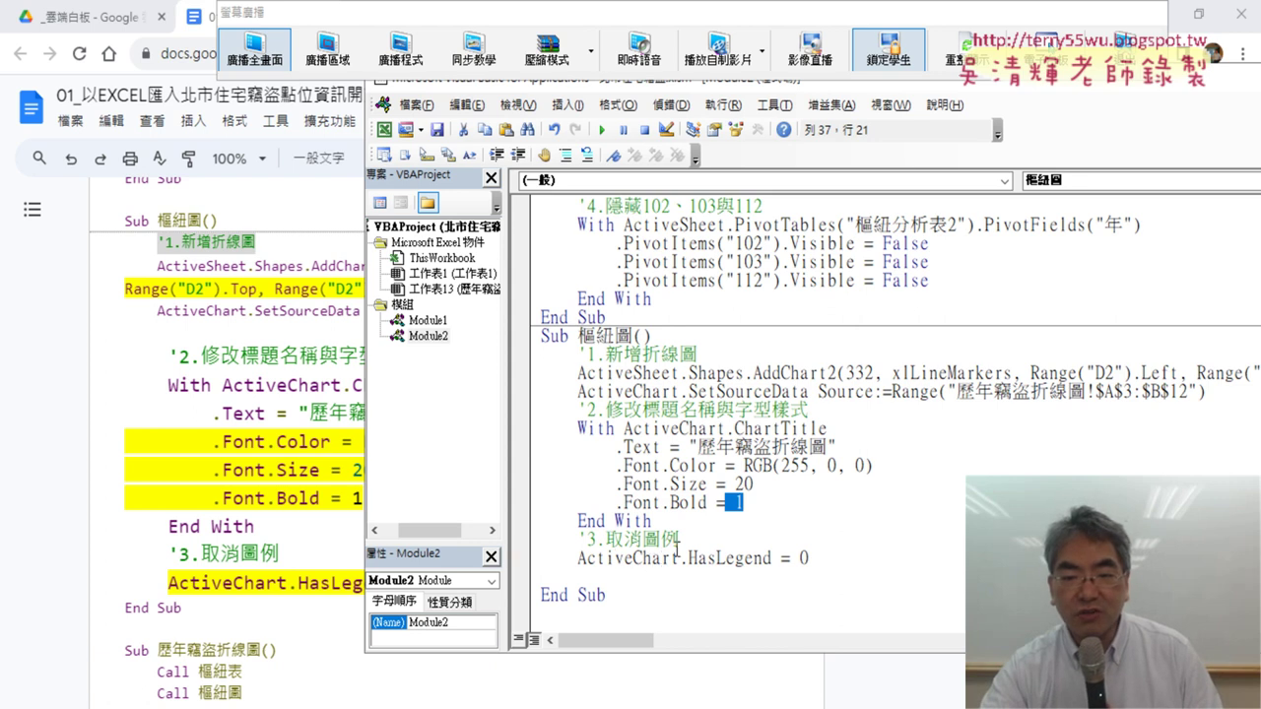
drag(678, 541, 660, 541)
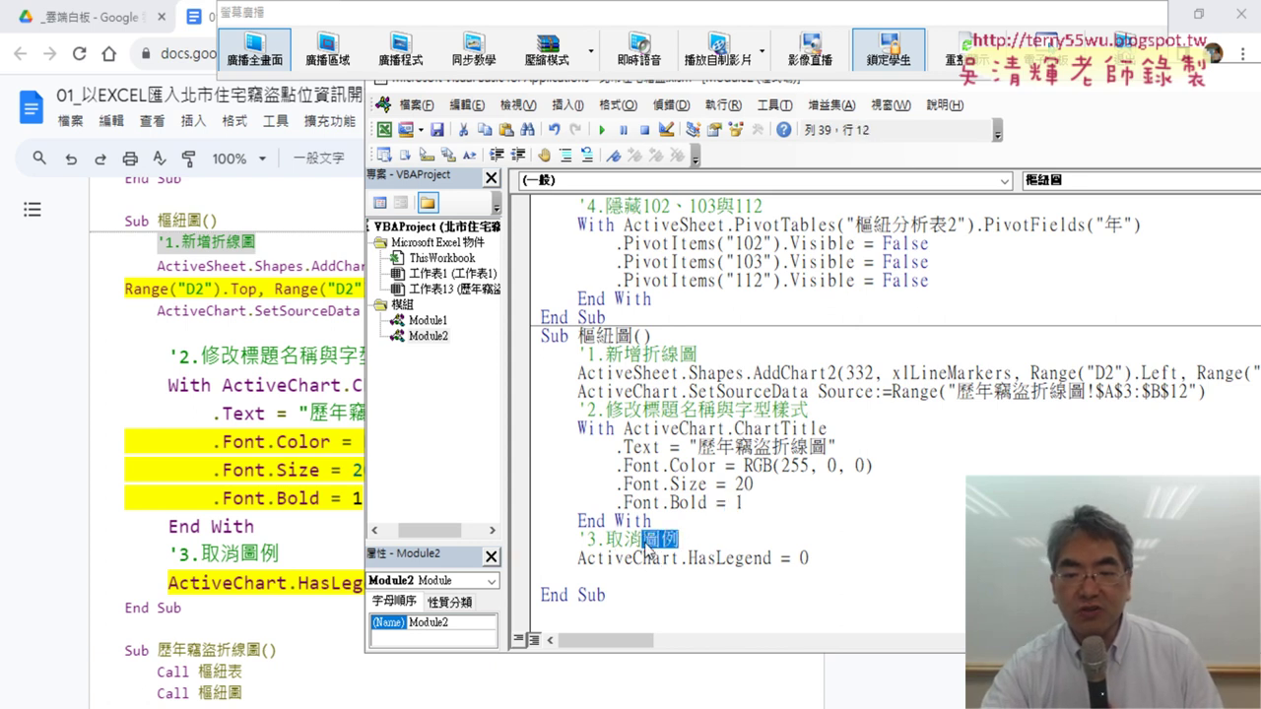
double_click(802, 558)
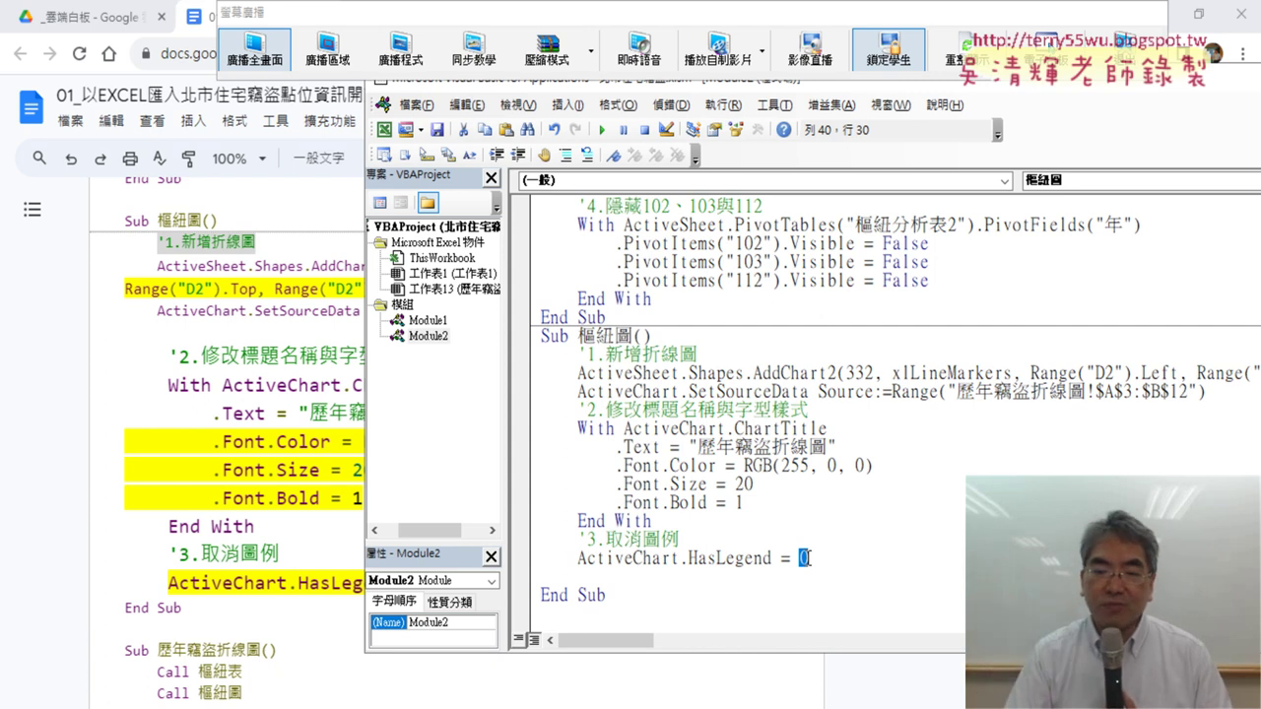
click(683, 559)
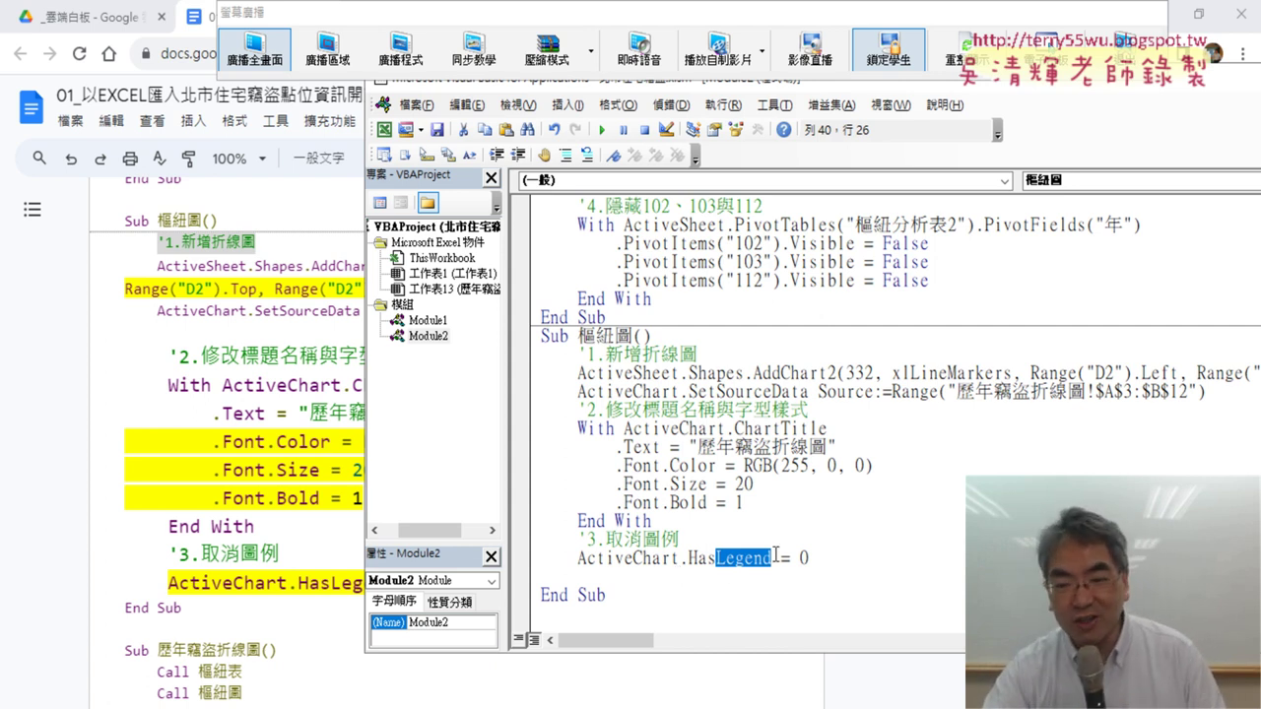
Change HasLegend = 0 to false, delete the blank line before End Sub, and return to Excel.
drag(796, 559, 808, 559)
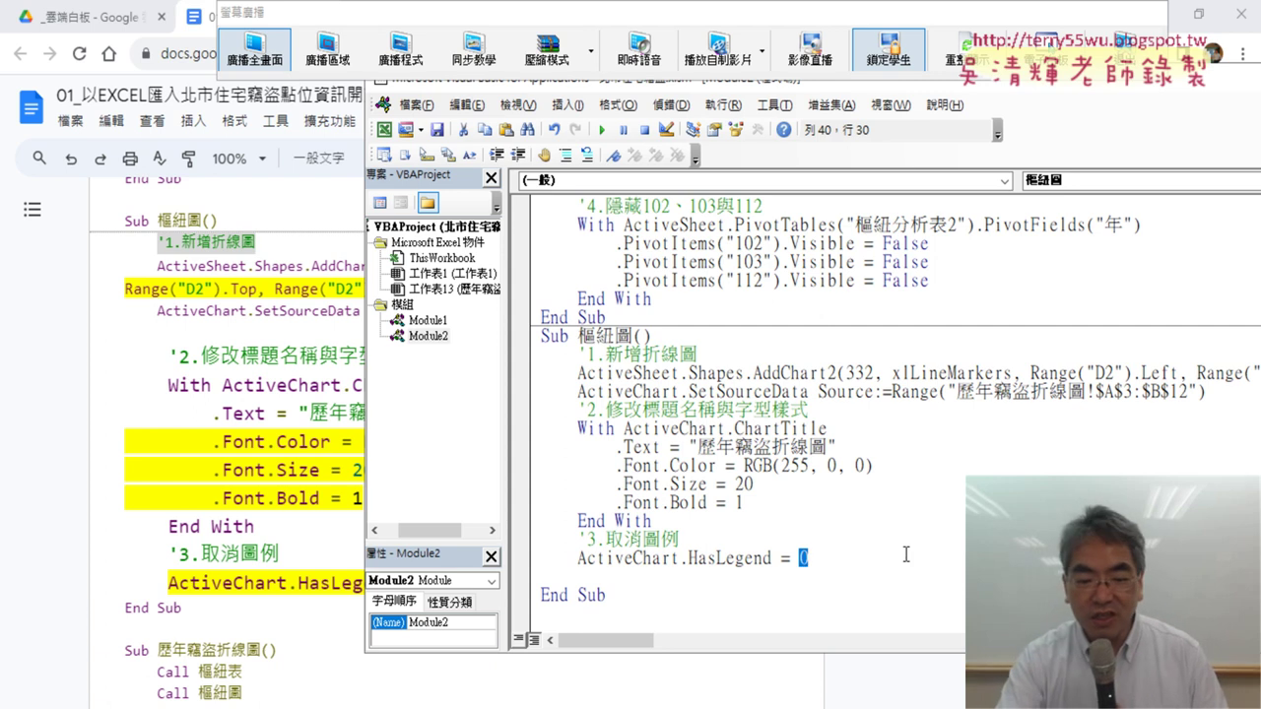
text(f)
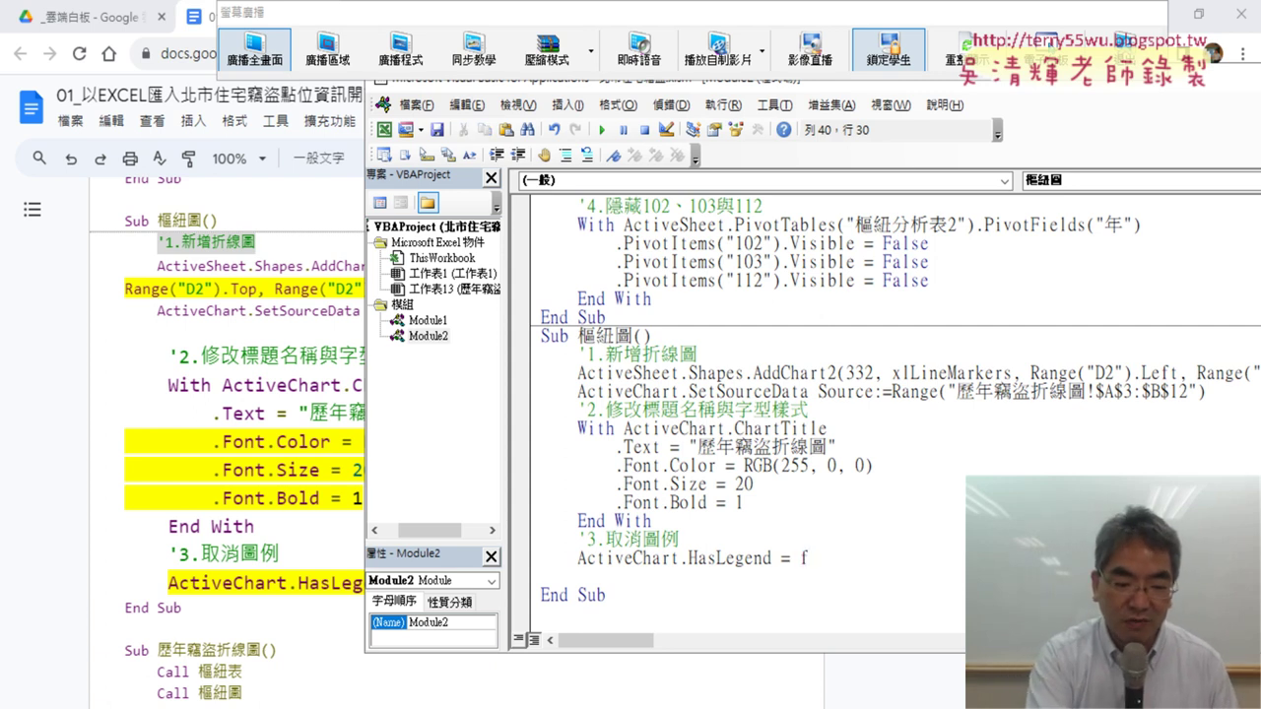
text(alse)
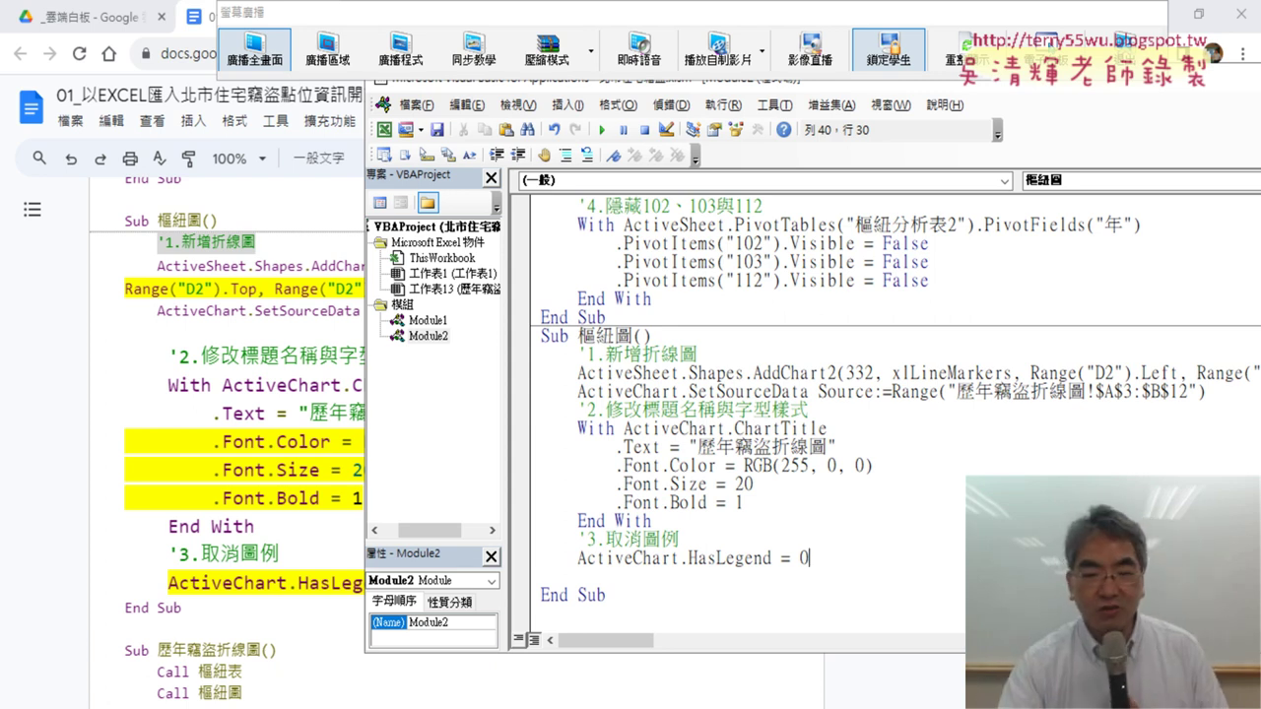
key(Delete)
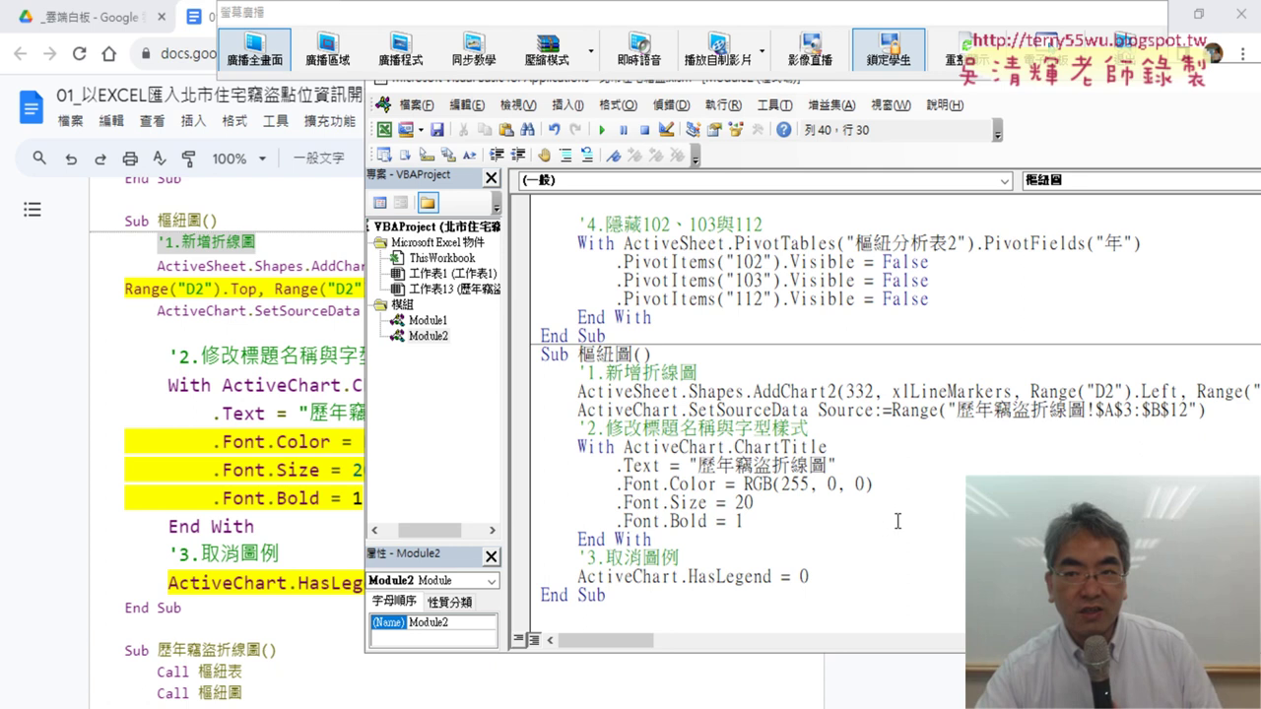
click(203, 556)
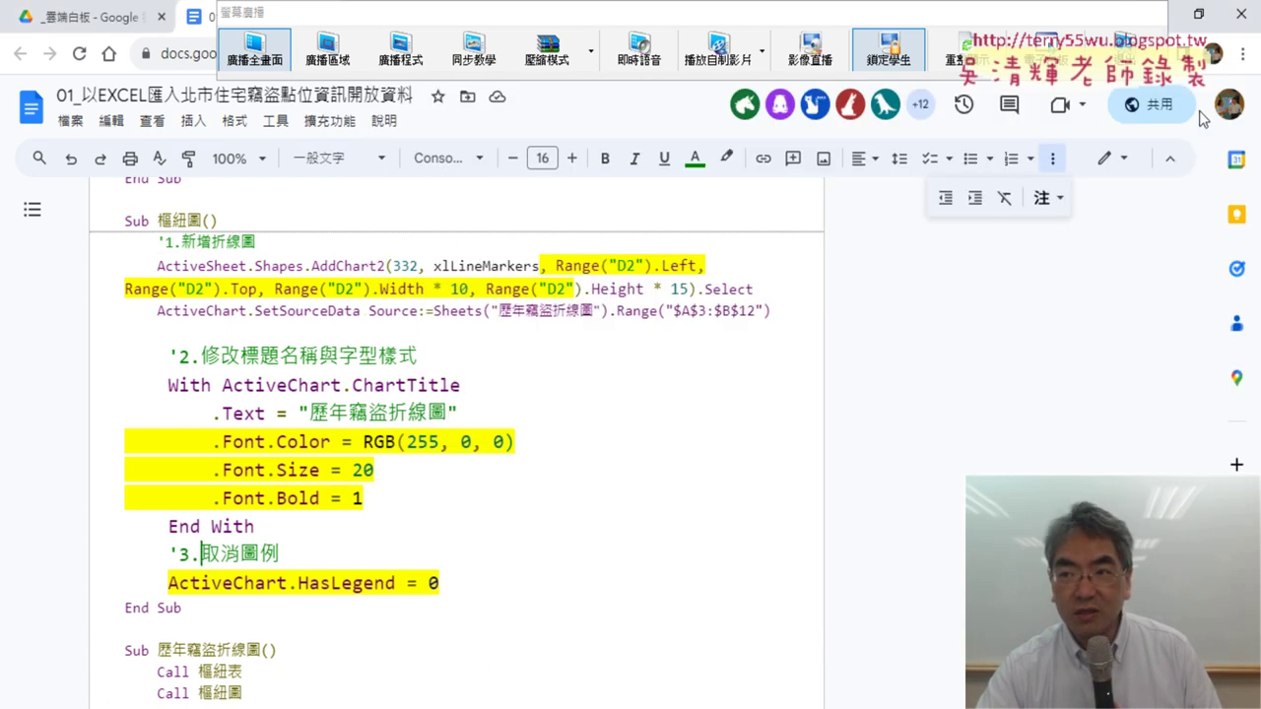
click(1155, 14)
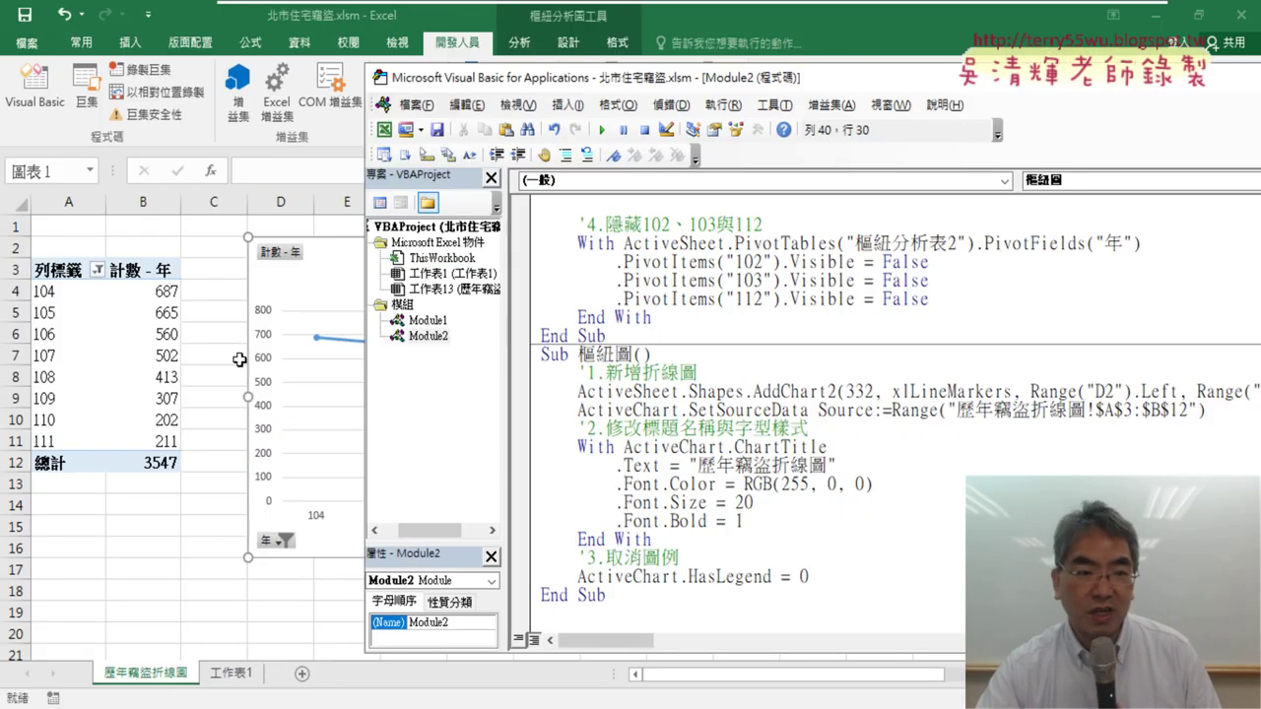
Delete the old 歷年竊盜折線圖 sheet.
right_click(173, 680)
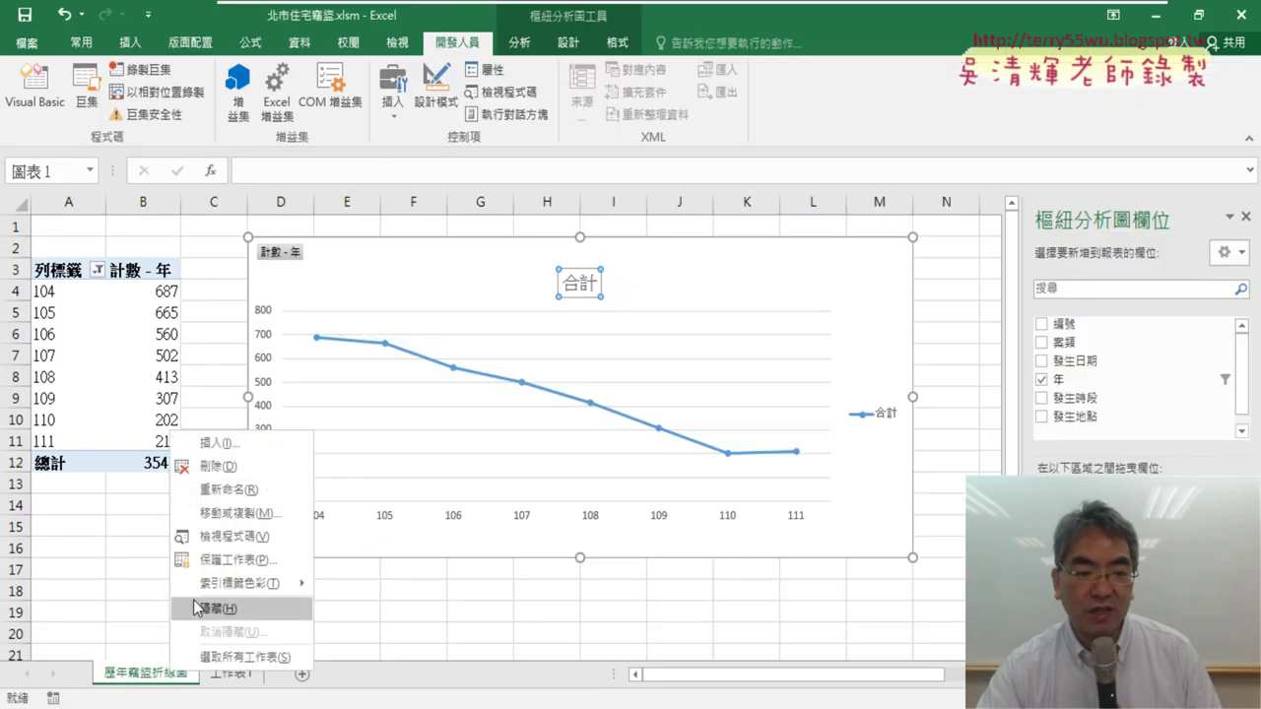
click(197, 464)
click(596, 417)
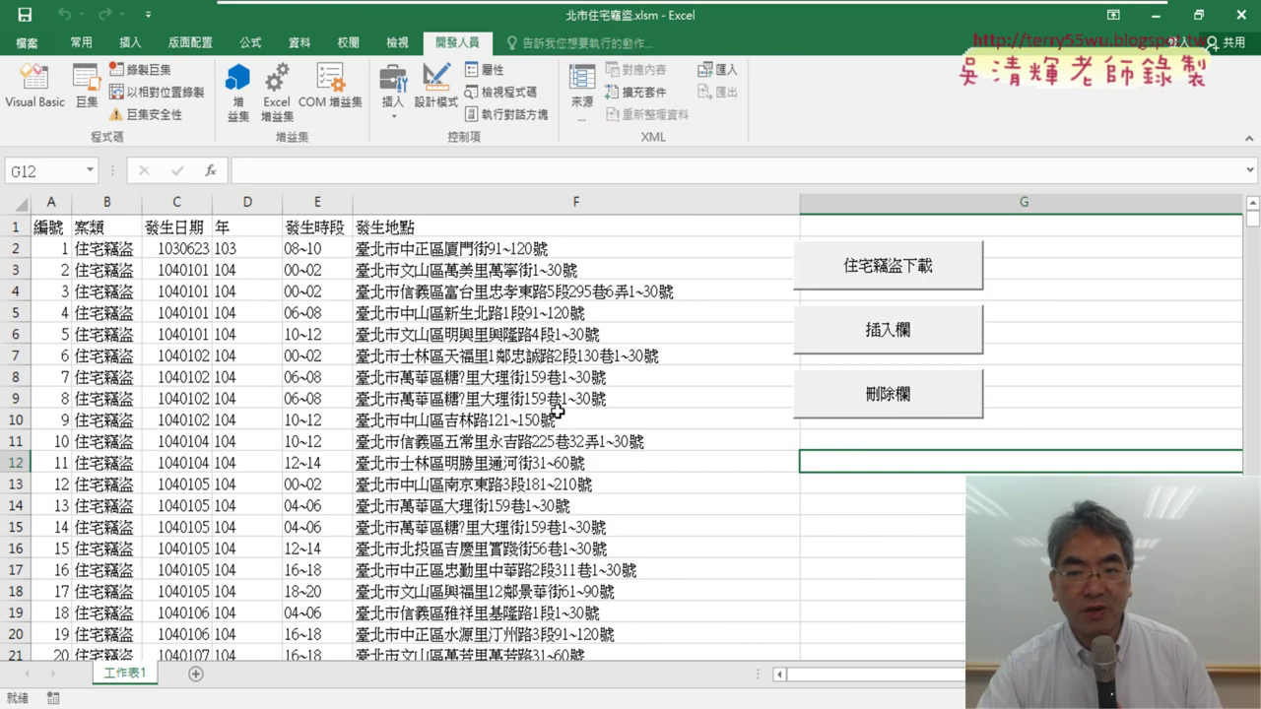
Run the pivot-table macro, then Sub 樞紐圖, and select the resulting red-titled line chart.
click(34, 87)
scroll(688, 313, up, 2)
scroll(688, 313, up, 2)
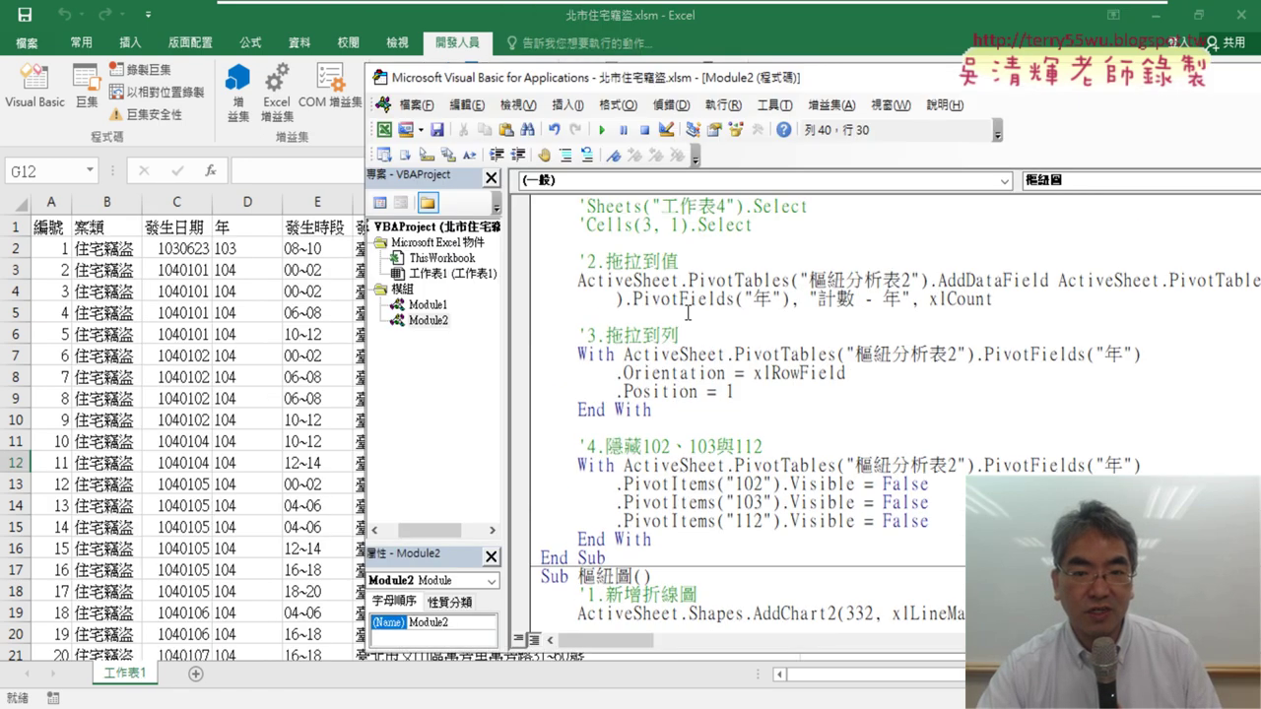
scroll(678, 253, up, 2)
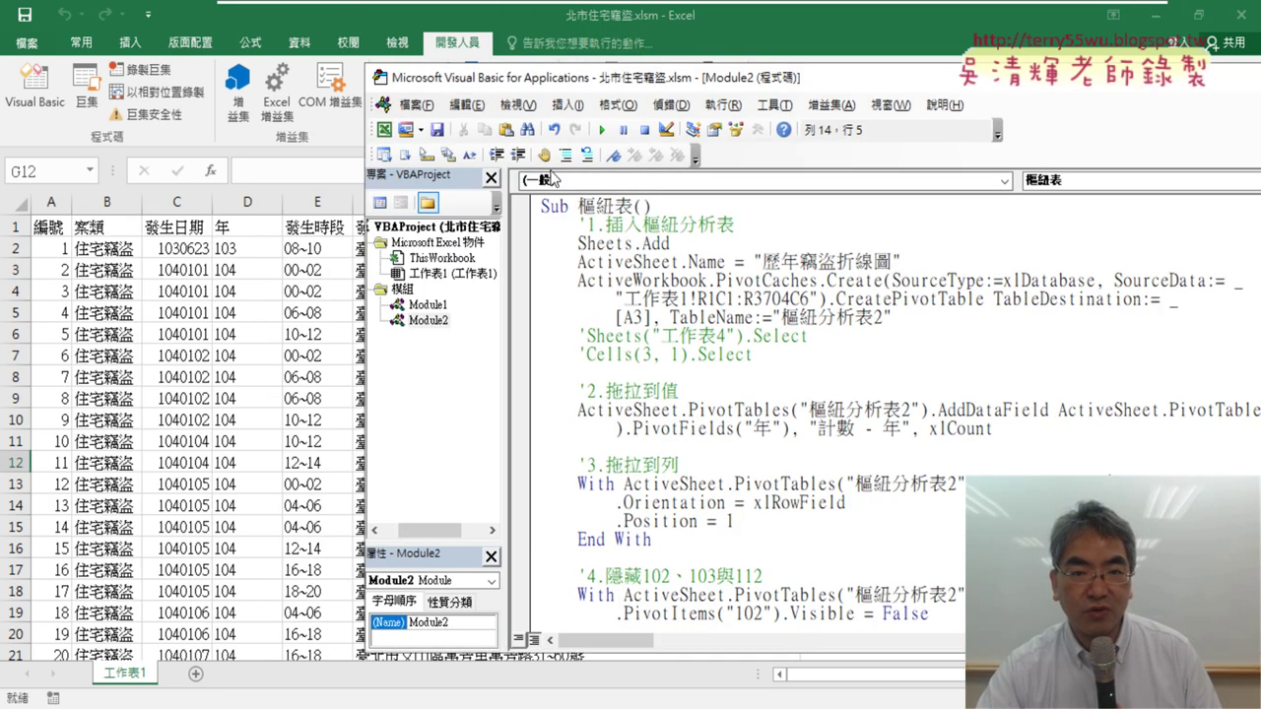
click(599, 130)
scroll(719, 463, down, 4)
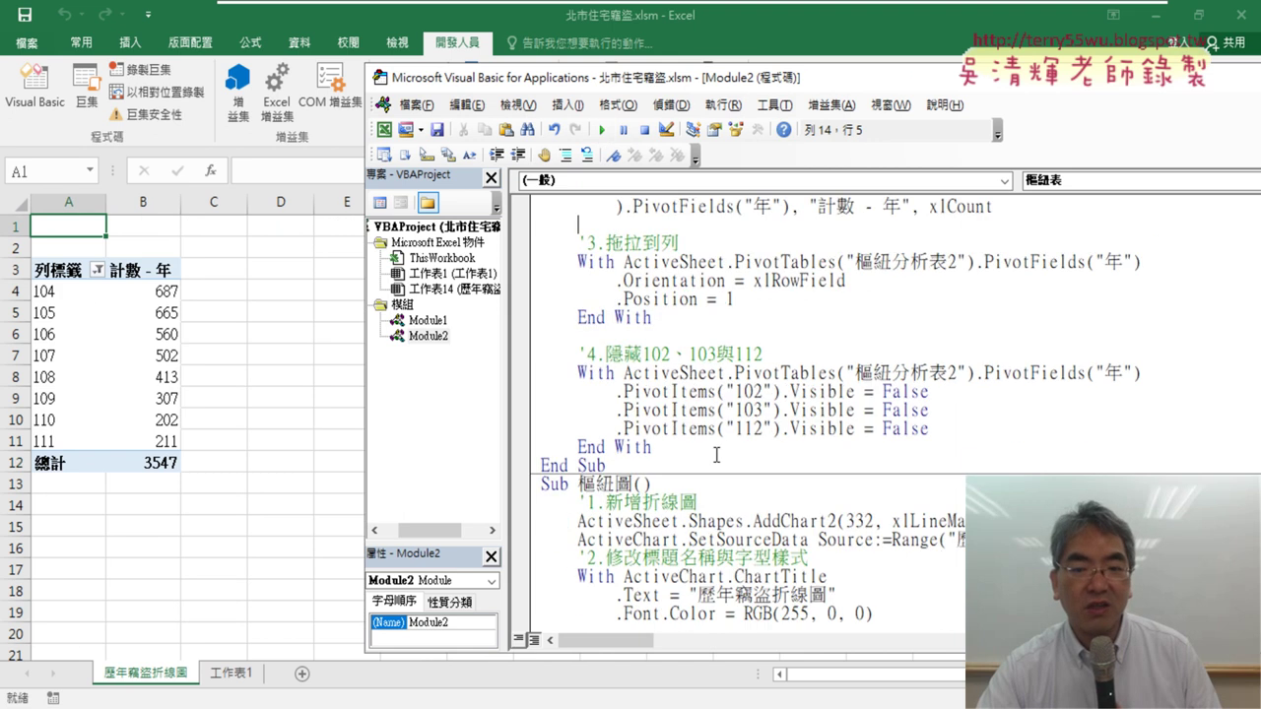
scroll(719, 463, down, 3)
click(719, 465)
click(599, 130)
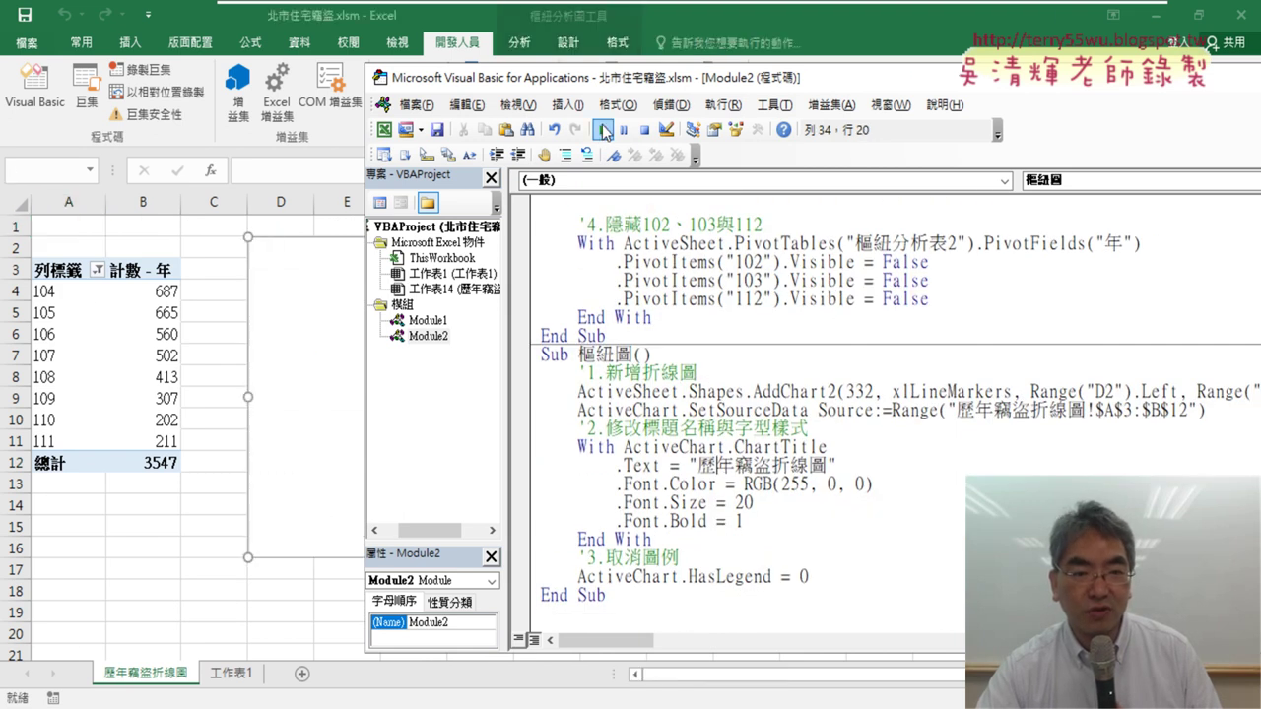
click(158, 552)
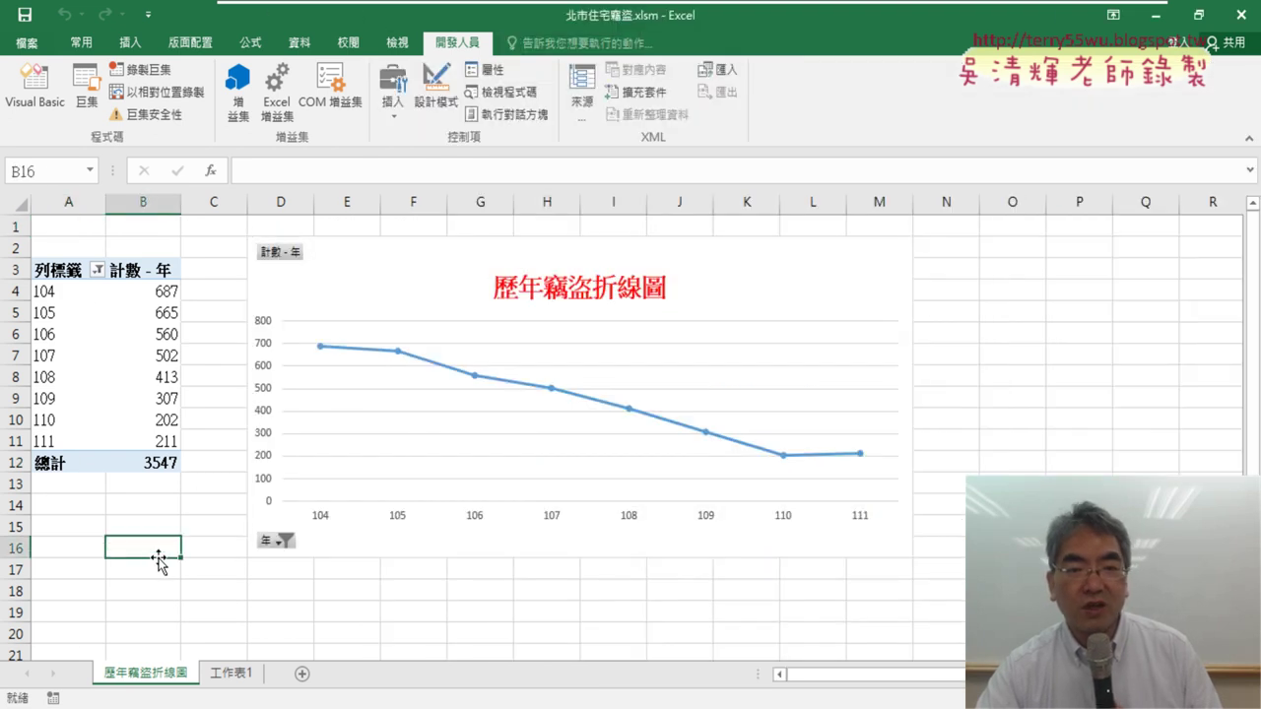
click(603, 289)
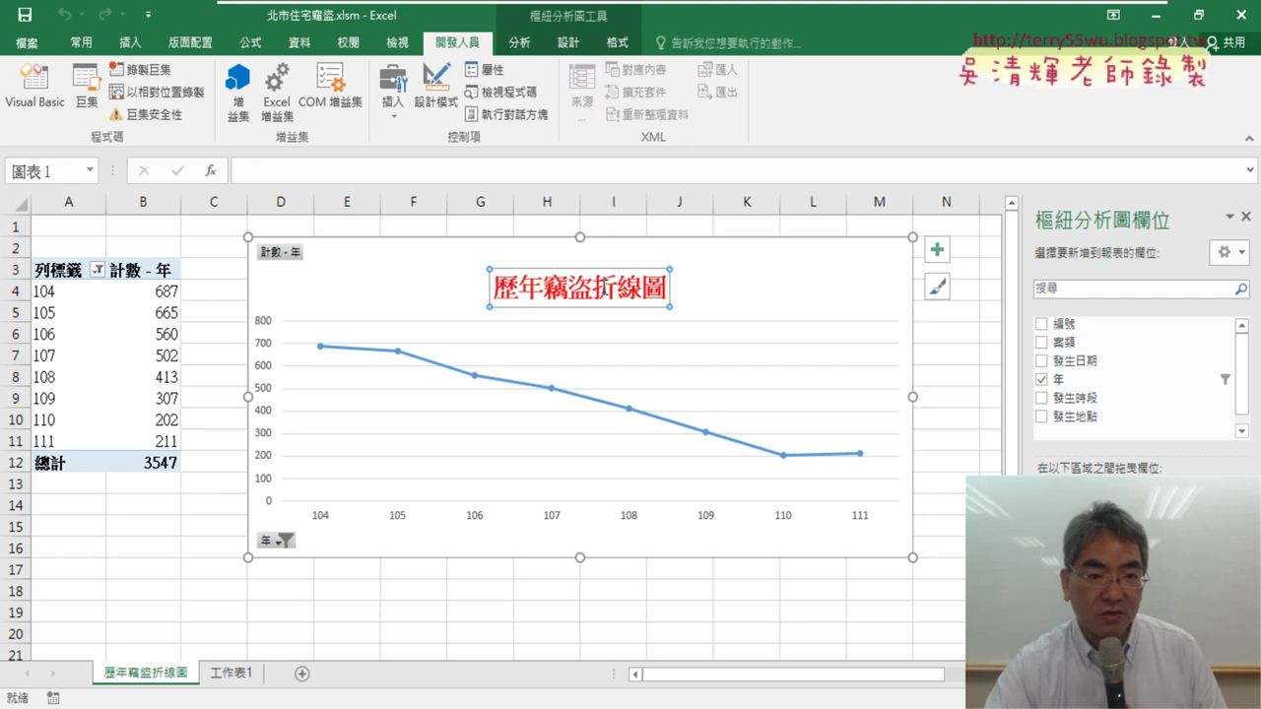
Show Module2 beside the chart and highlight the .Text through .Font.Bold title lines.
click(43, 110)
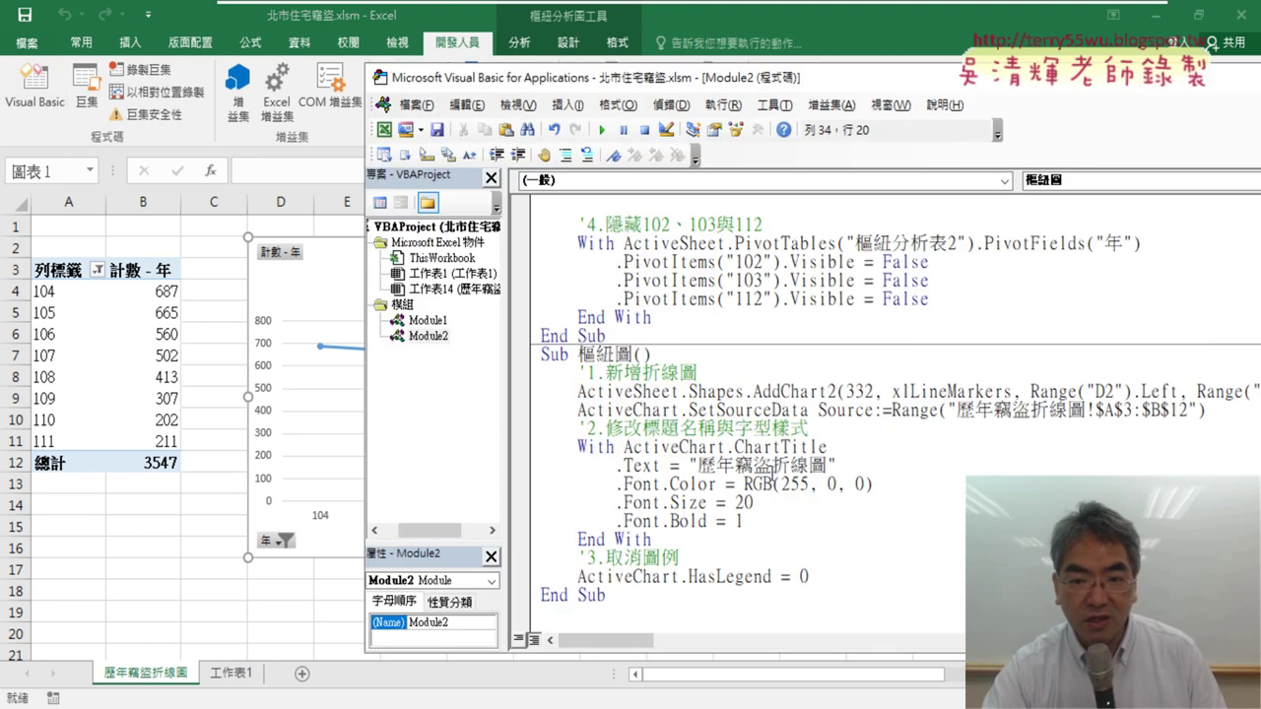
drag(796, 79, 1041, 79)
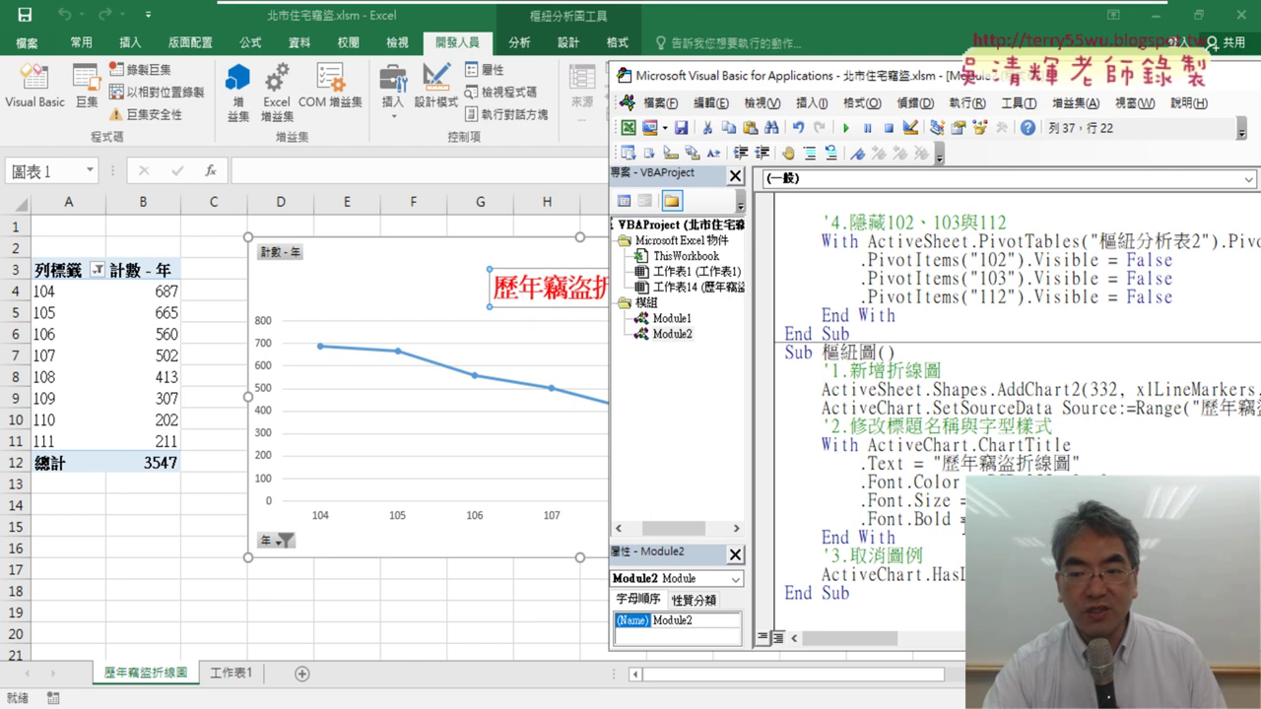
drag(970, 519, 769, 473)
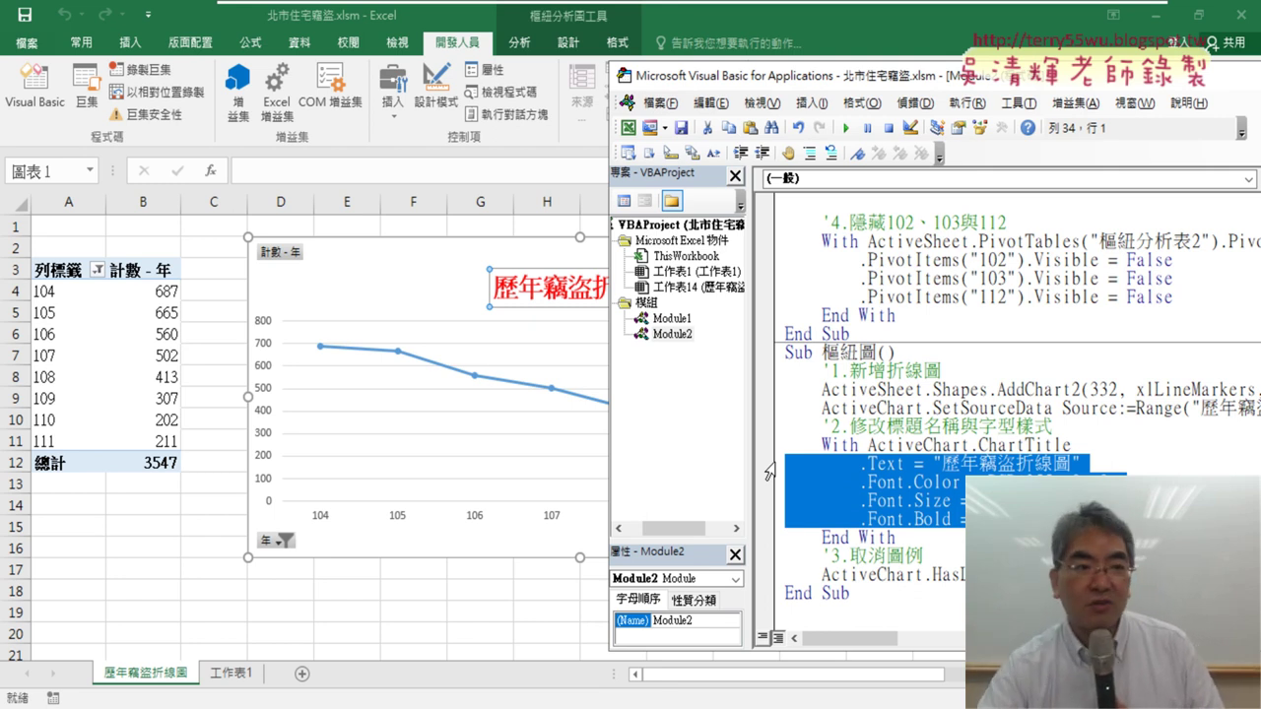
Back on the chart sheet, look up the RGB values of brown in the More Colors picker.
click(81, 43)
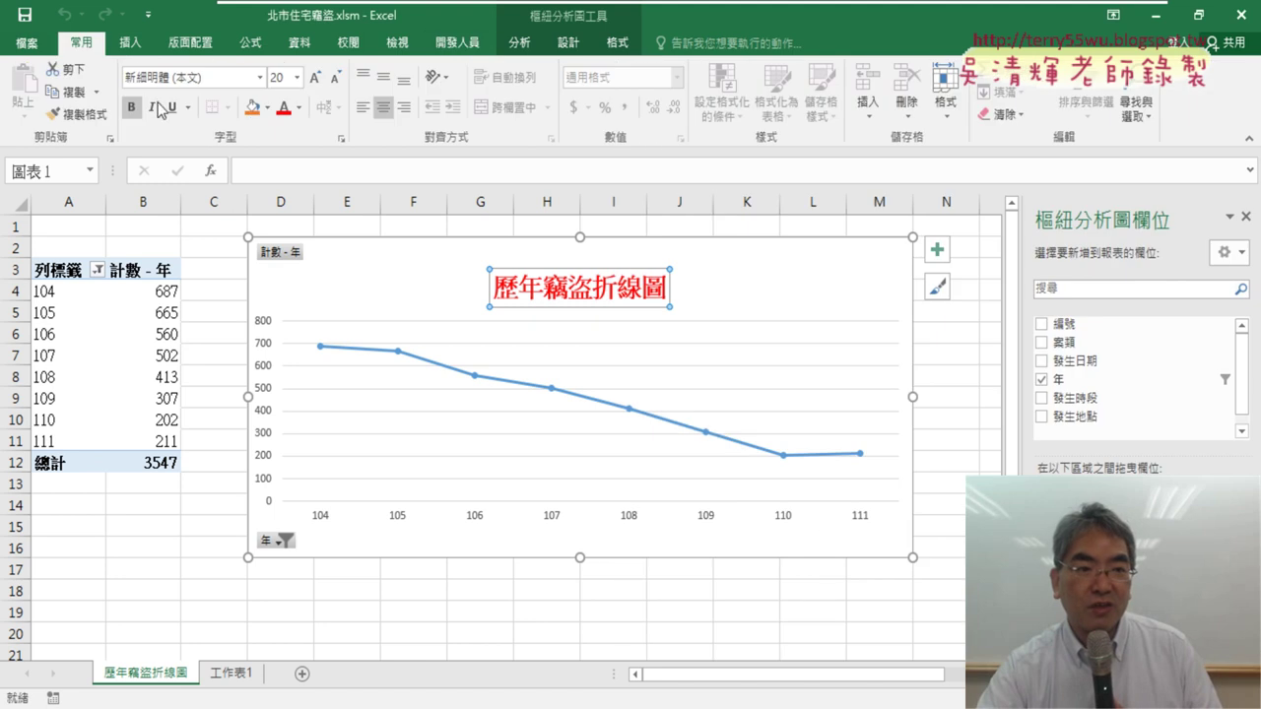
click(270, 107)
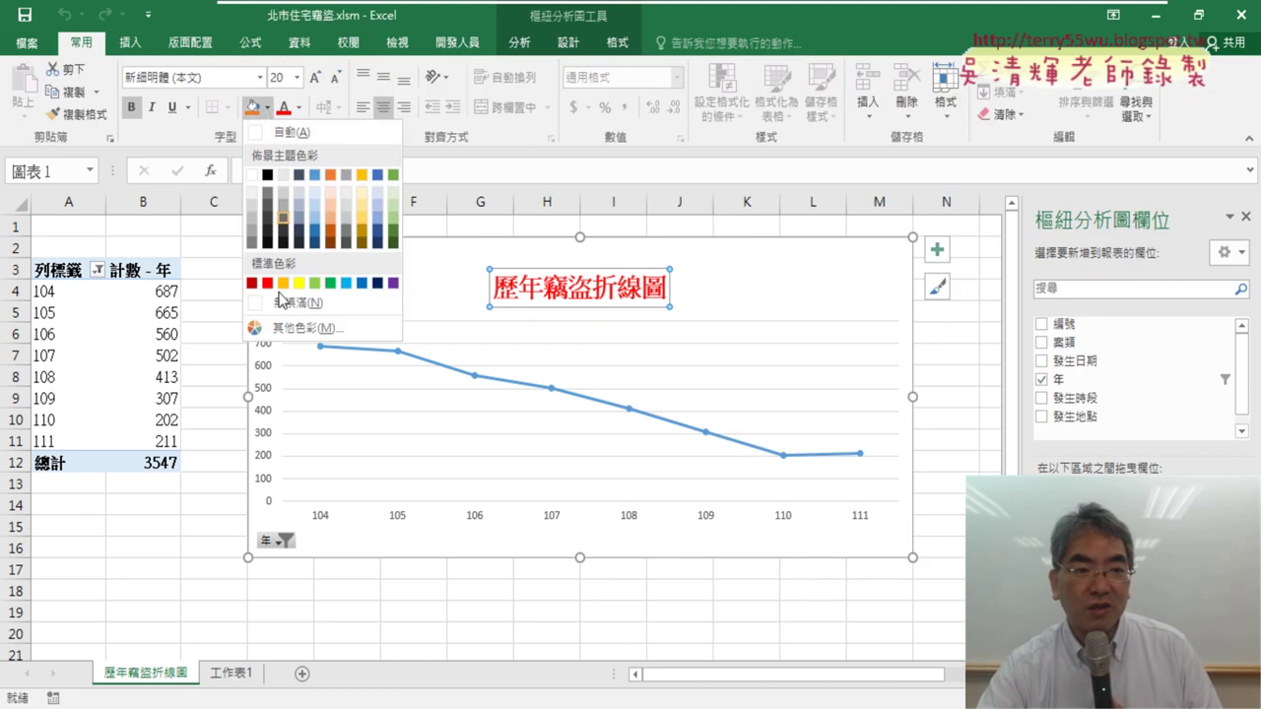
click(325, 329)
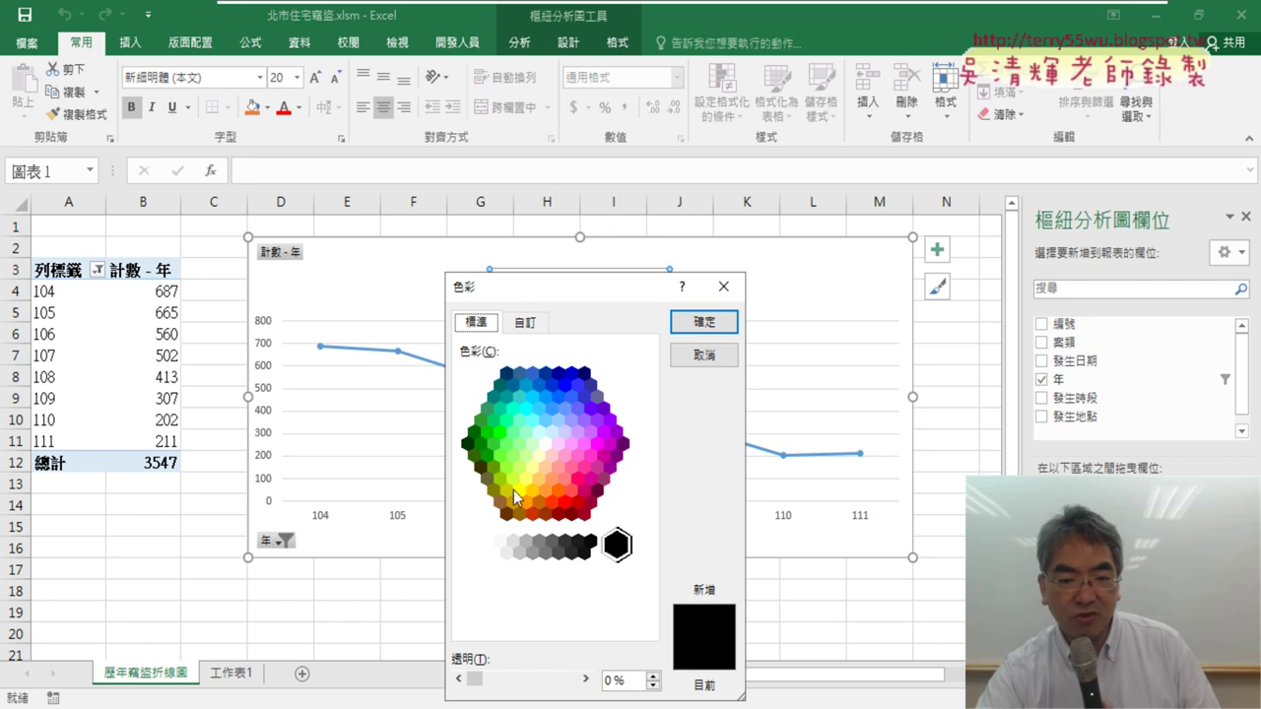
click(507, 515)
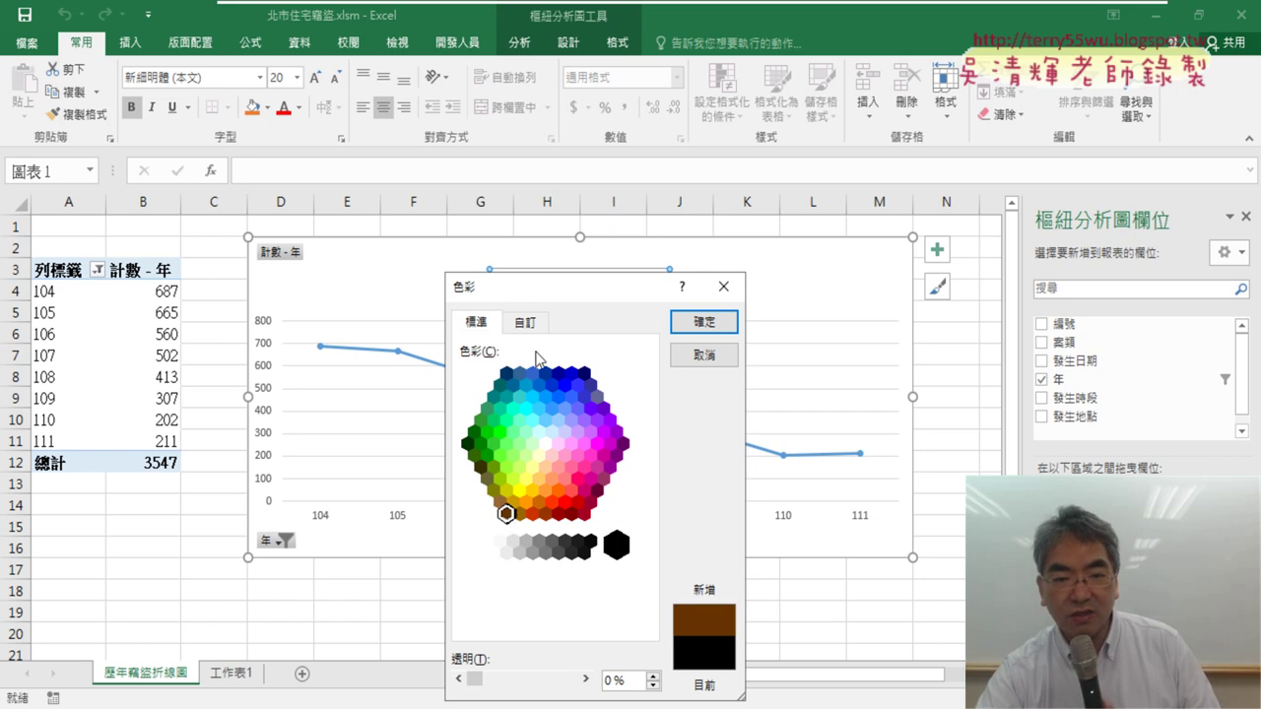
click(525, 322)
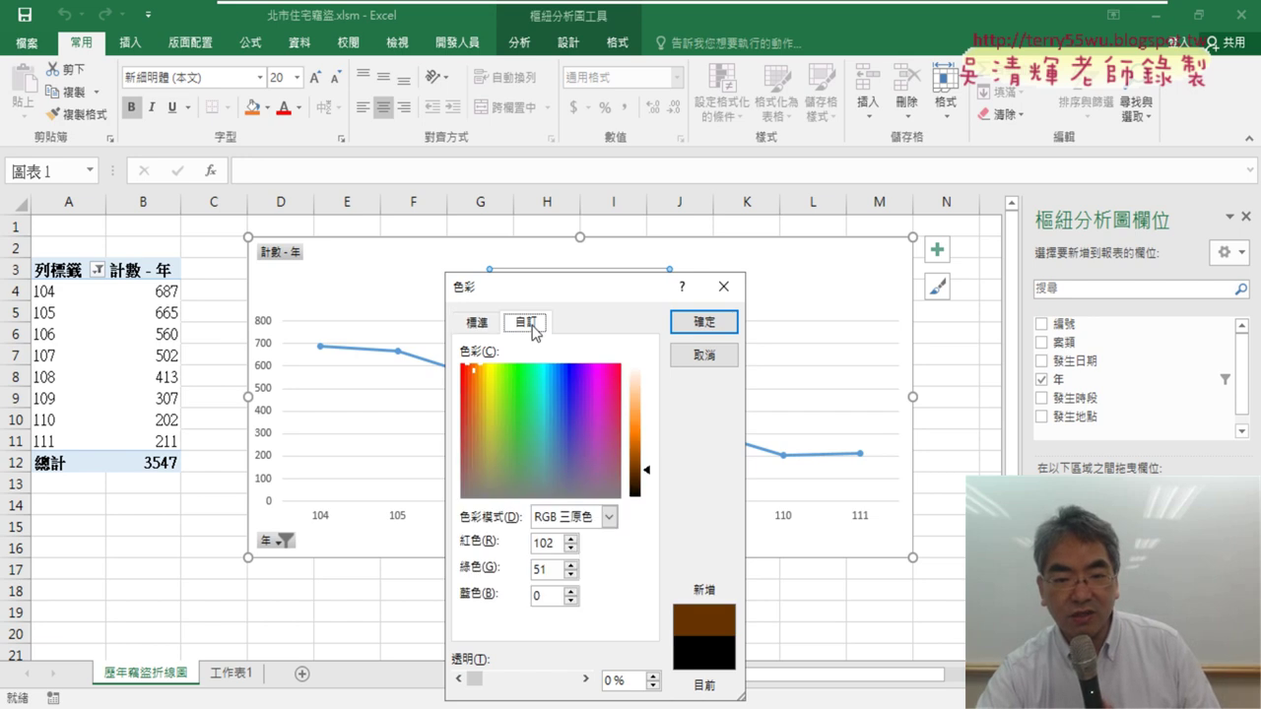
click(545, 569)
click(552, 595)
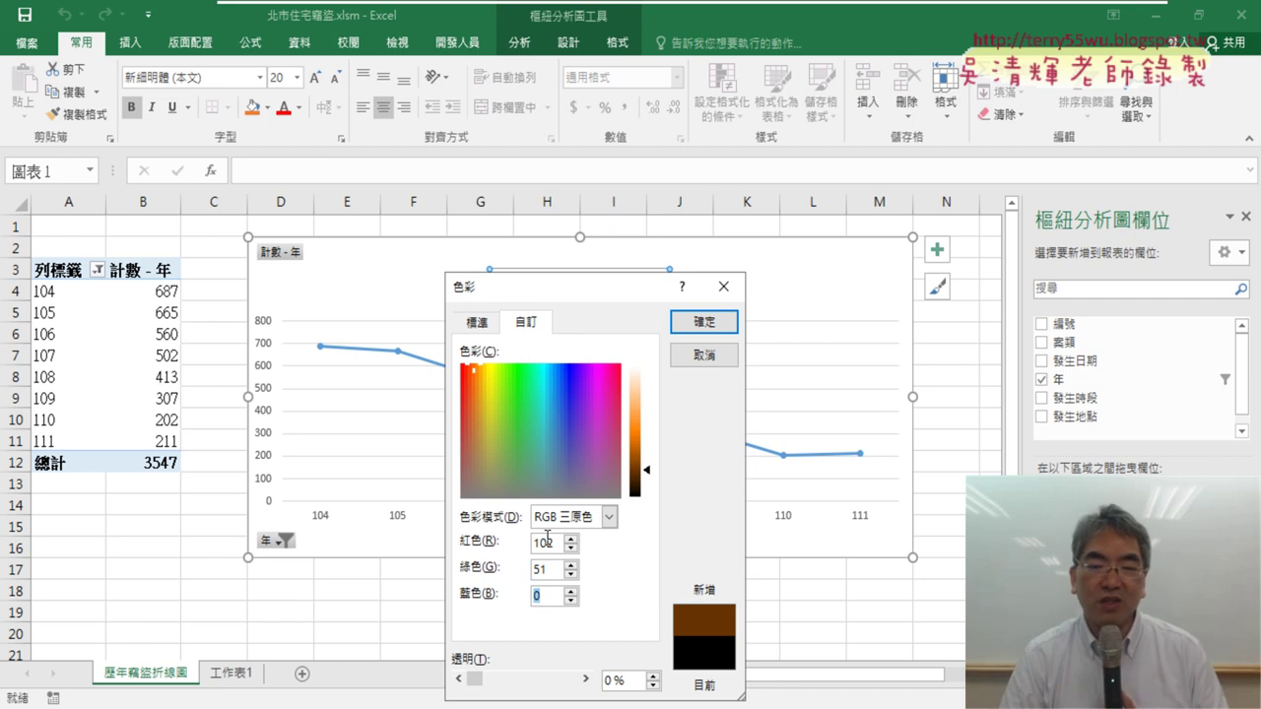
Check the RGB values of red, then close the colour picker without changes.
click(477, 323)
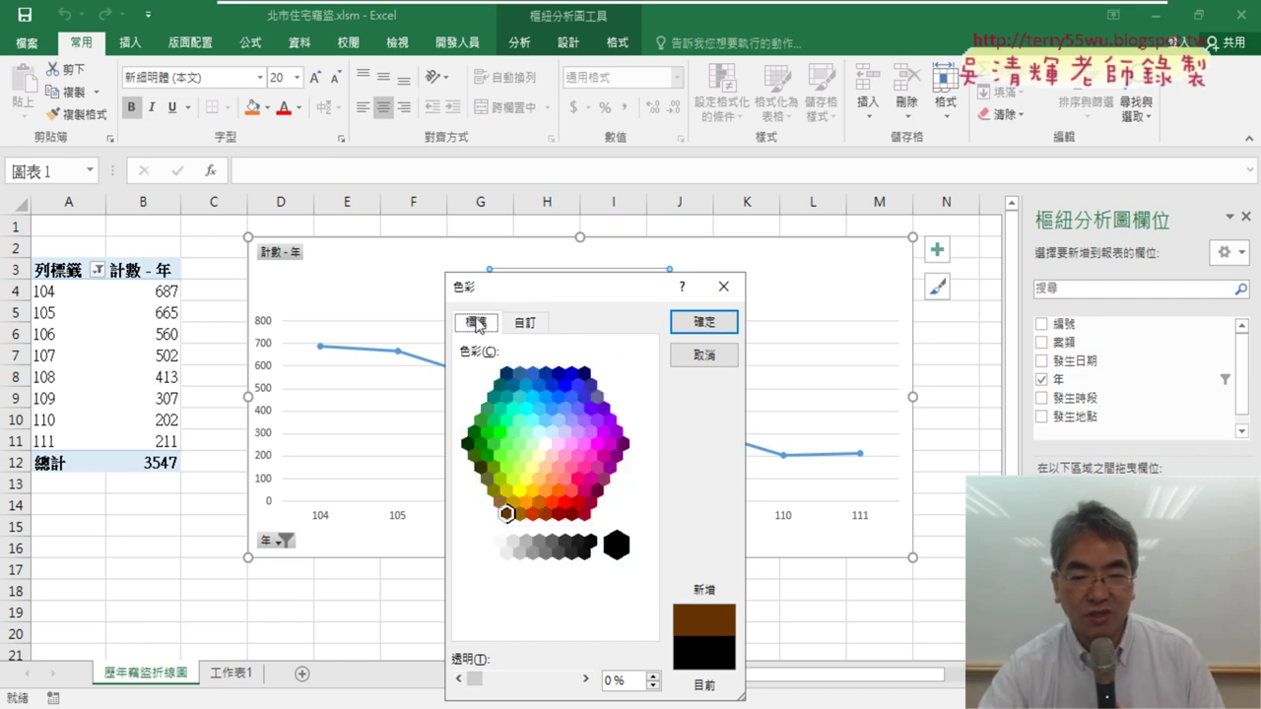
click(565, 505)
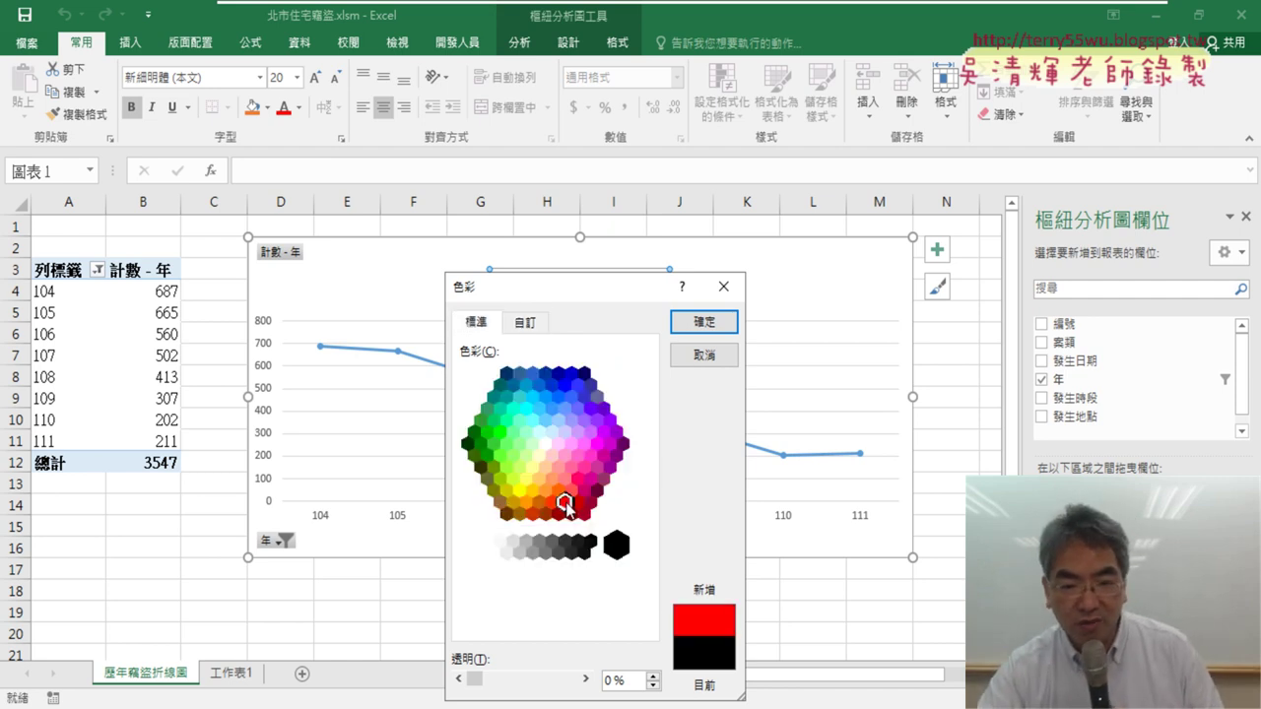
click(525, 323)
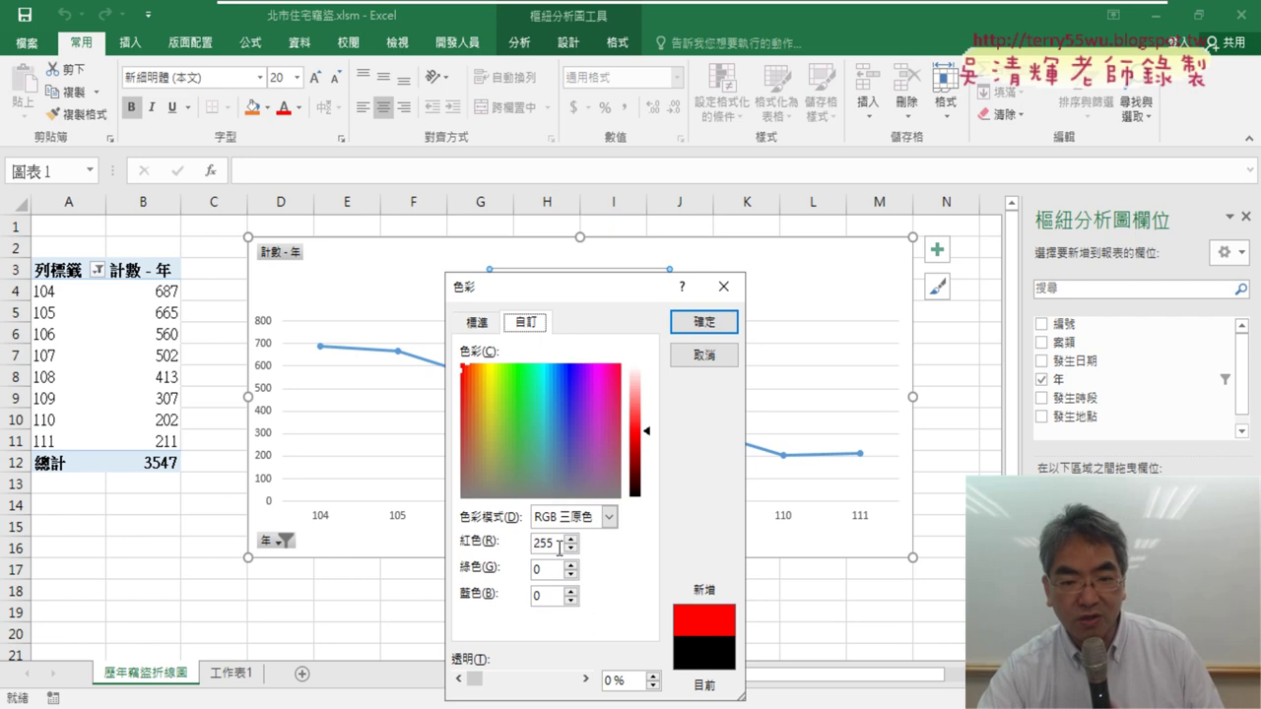
click(703, 359)
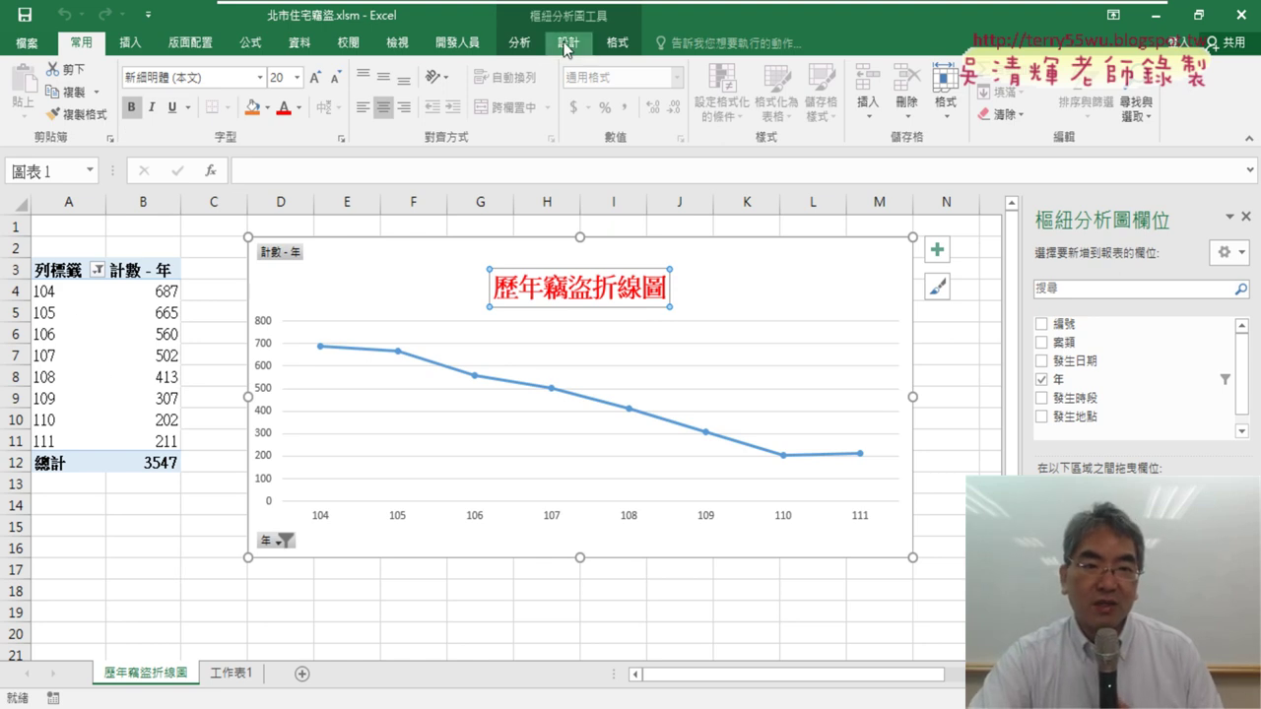
Reopen the VBA editor and copy the title text 歷年竊盜折線圖 from the 樞紐圖 macro's code.
click(458, 42)
click(34, 88)
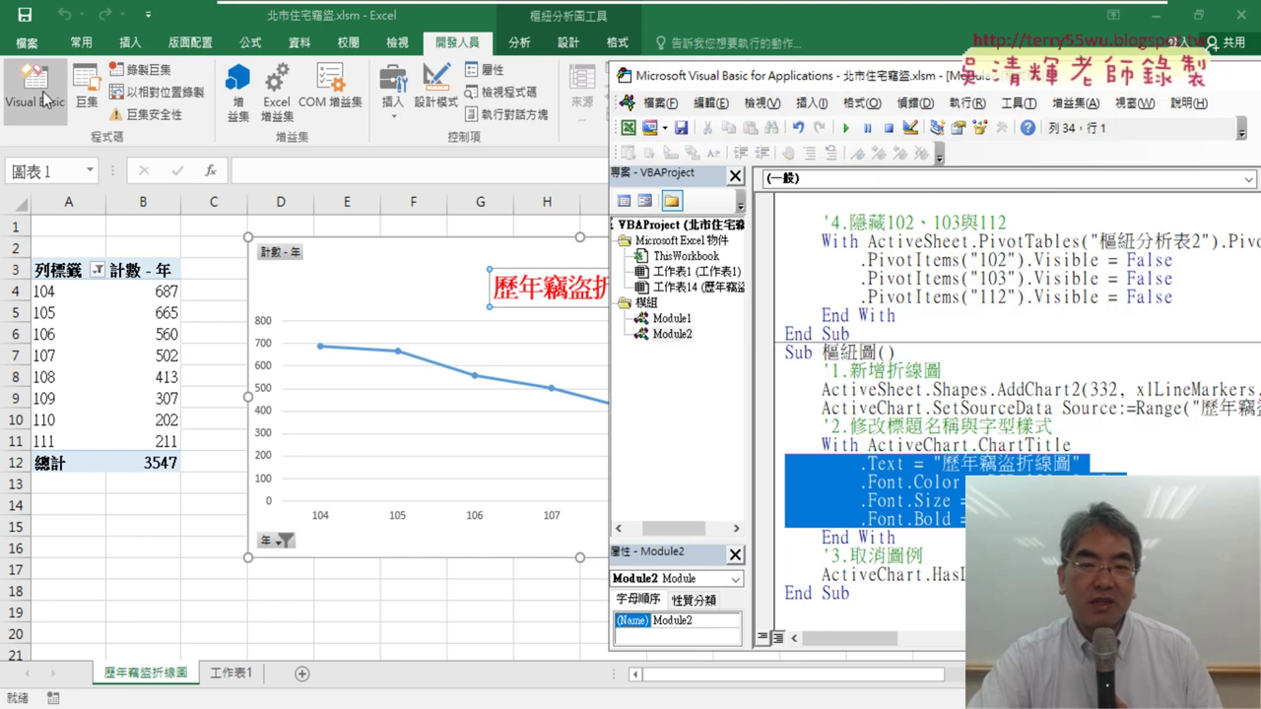
scroll(863, 392, up, 6)
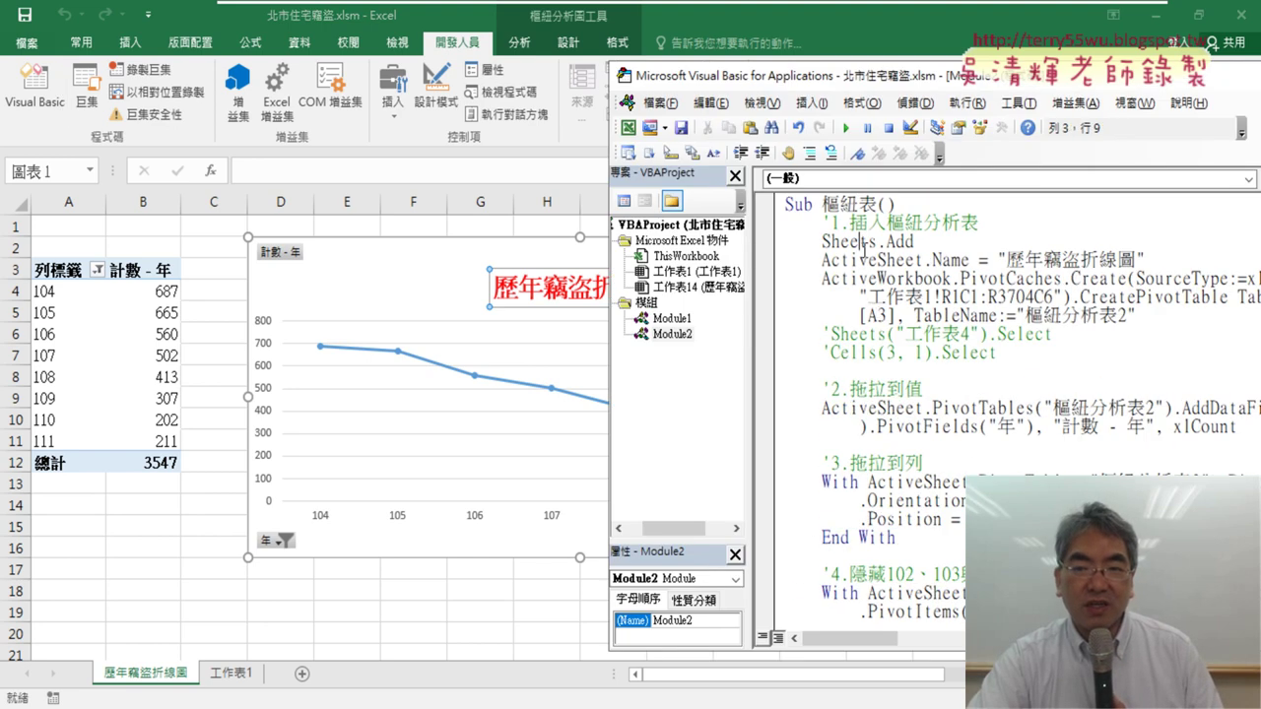
scroll(851, 276, down, 4)
scroll(840, 412, down, 3)
click(851, 483)
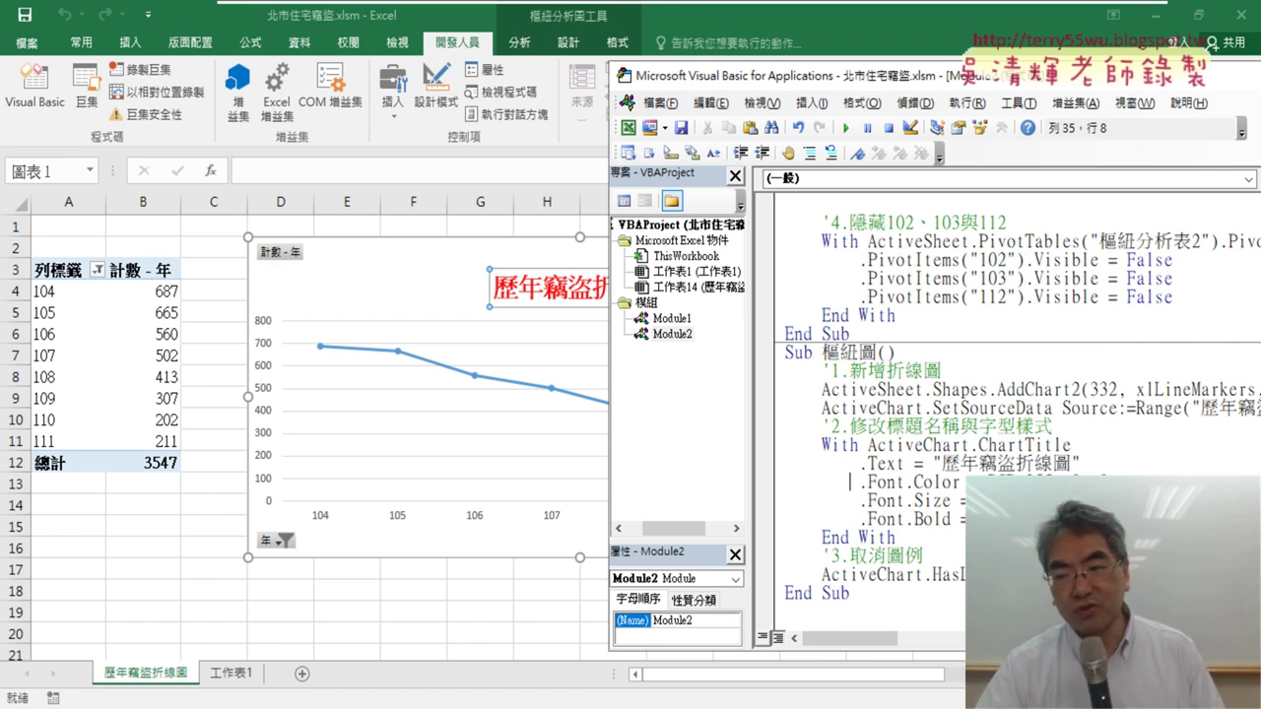
drag(943, 462, 1072, 456)
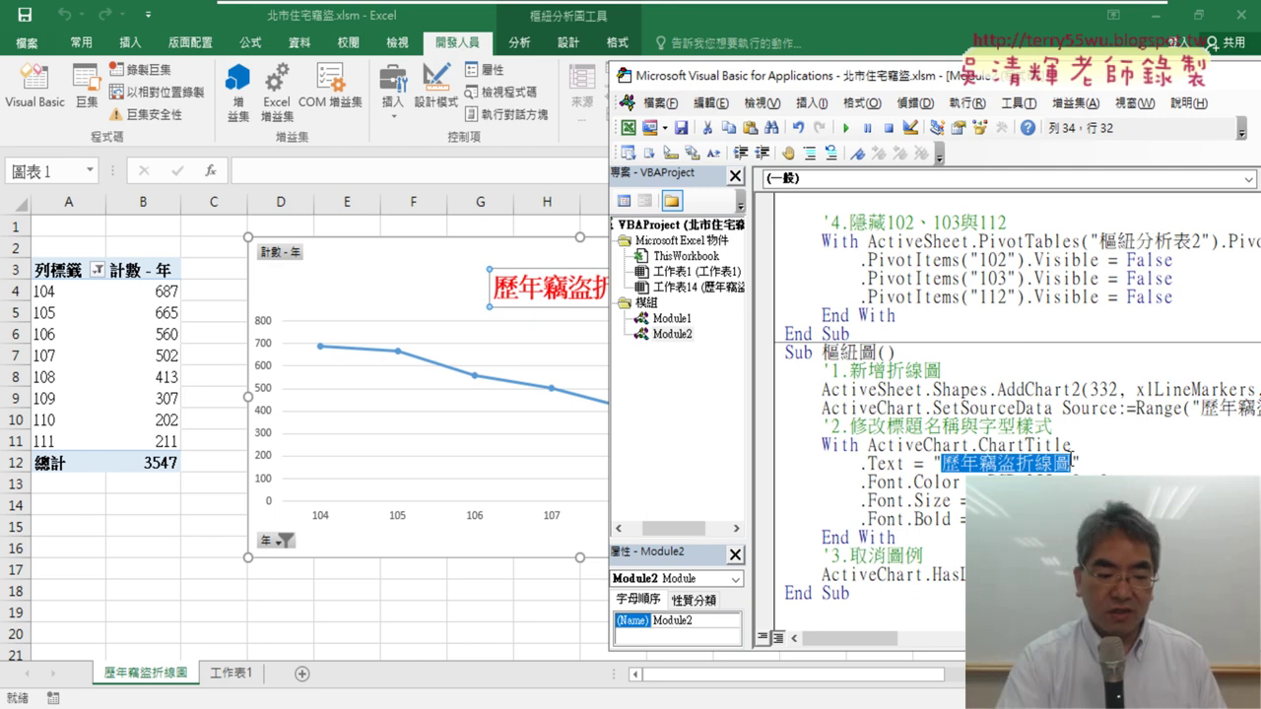
key(Down)
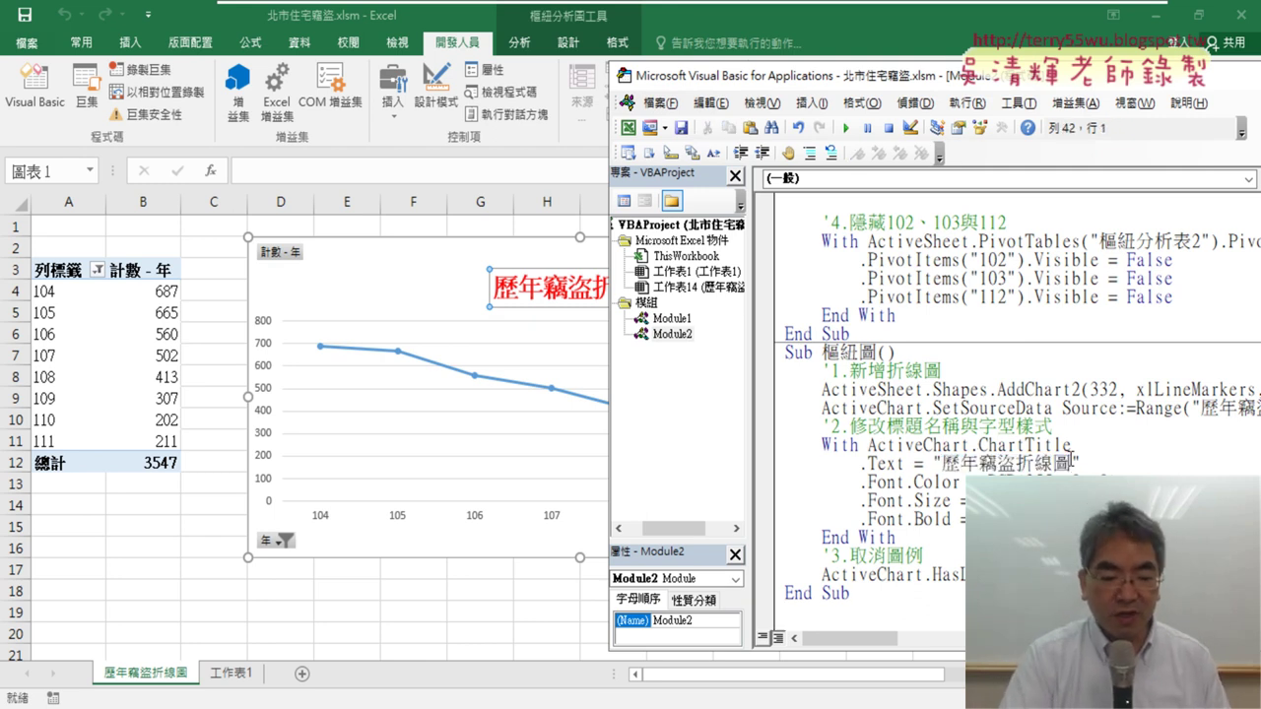
Declare a new macro Sub 歷年竊盜折線圖() using the pasted chart title as its name.
text(sub)
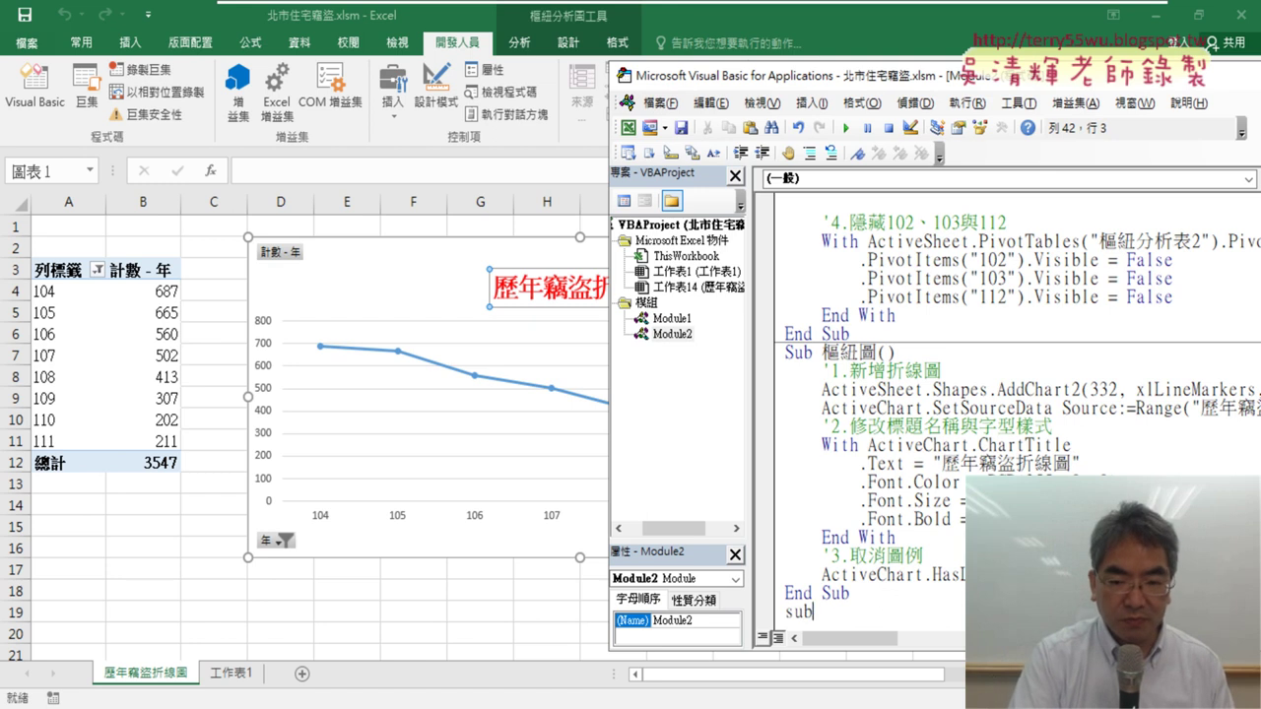
text(歷年竊盜折線圖)
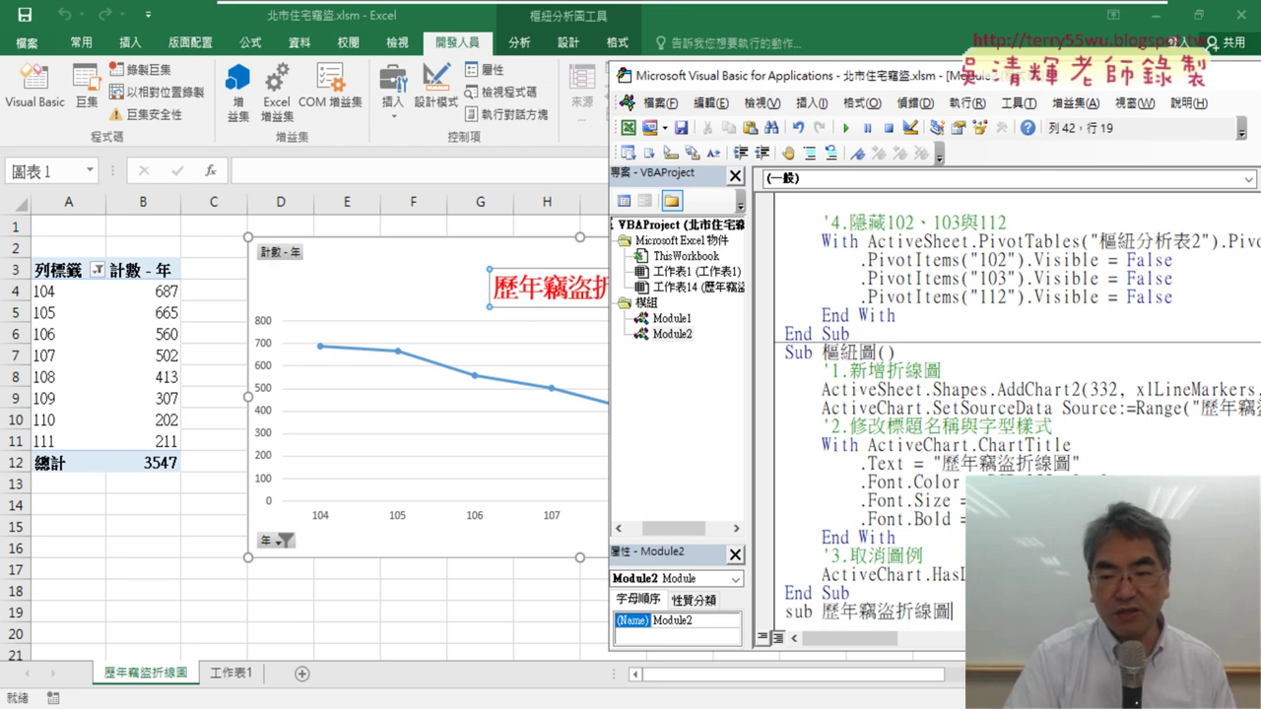
key(Return)
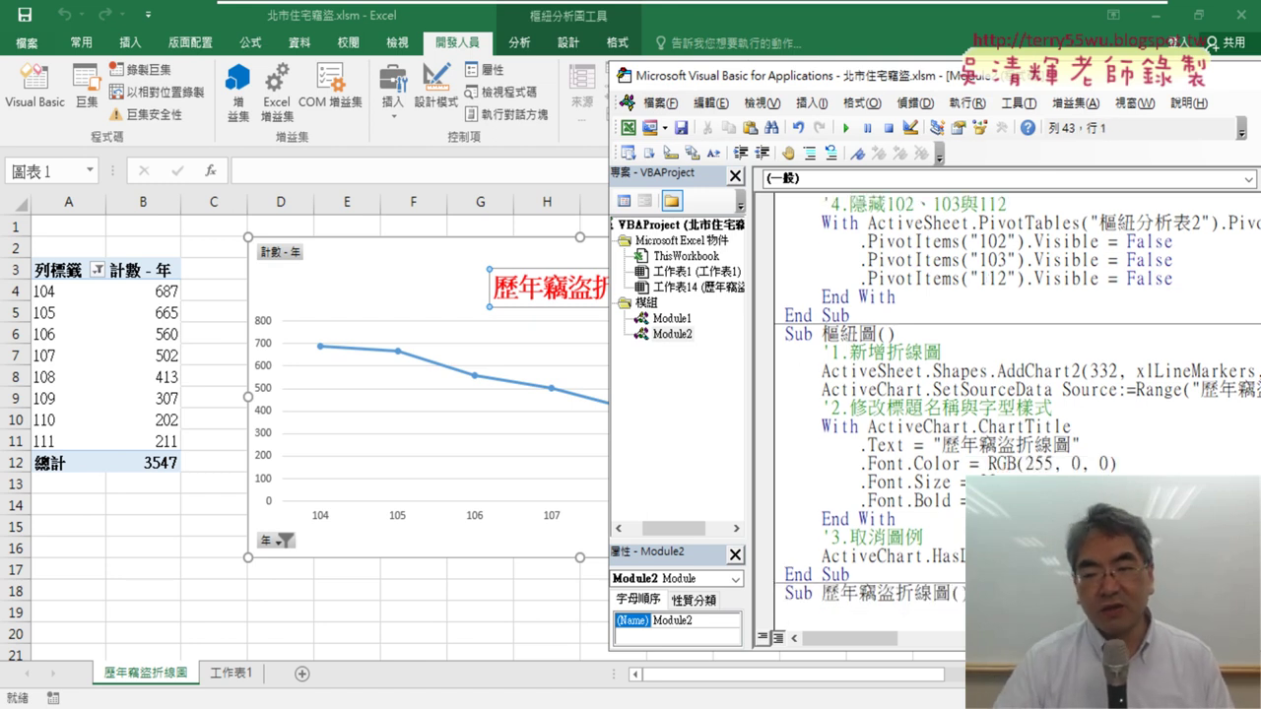
scroll(1048, 432, down, 1)
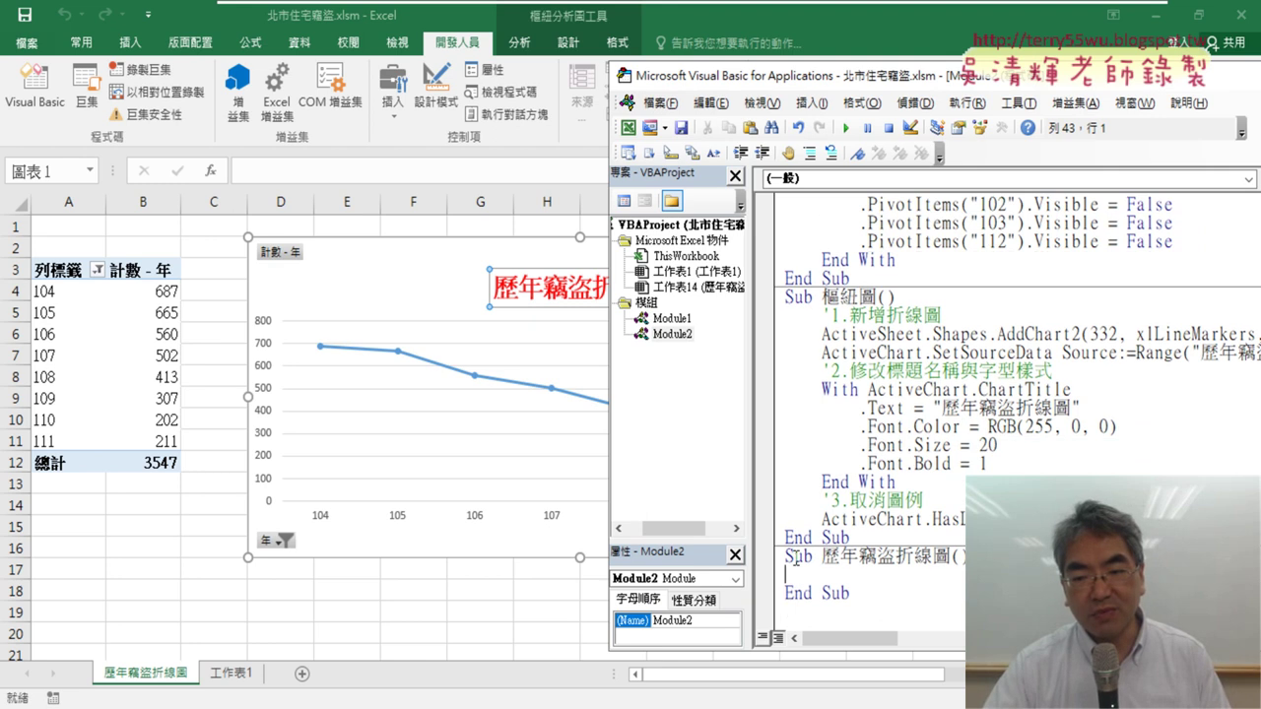
key(Tab)
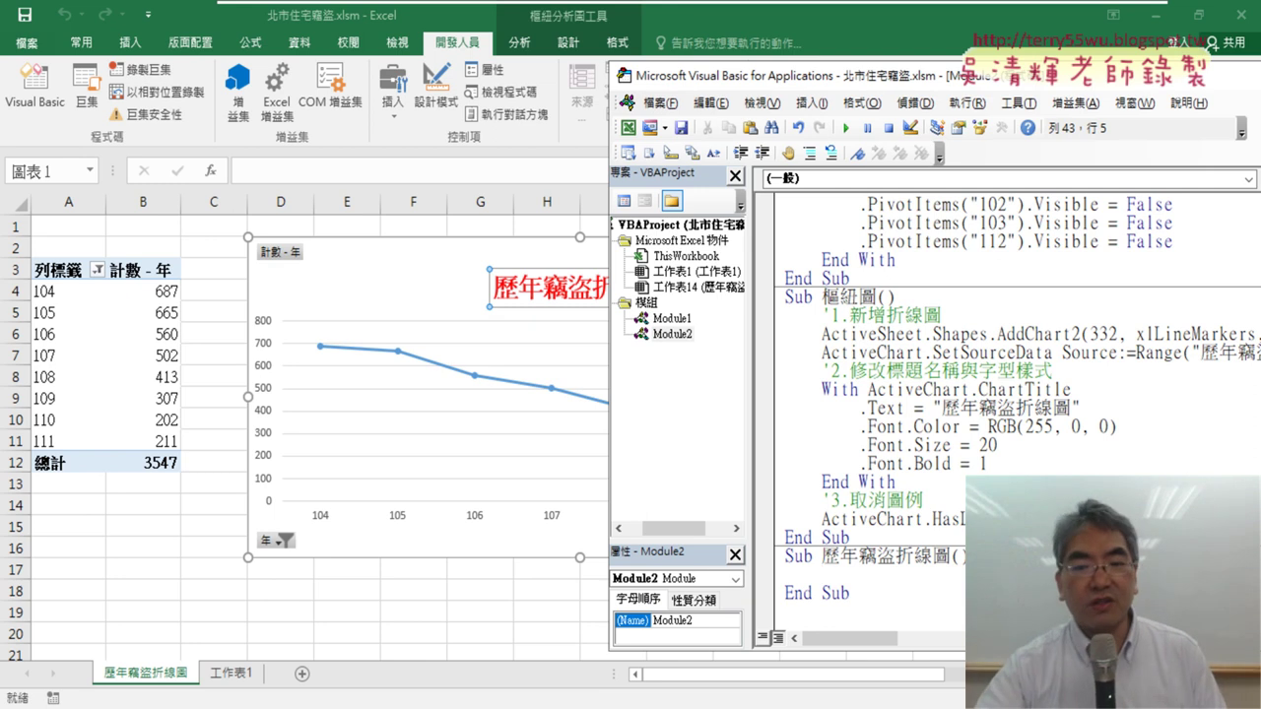
Add the line Call 樞紐表 inside the new 歷年竊盜折線圖 macro.
scroll(849, 394, up, 4)
scroll(850, 394, up, 3)
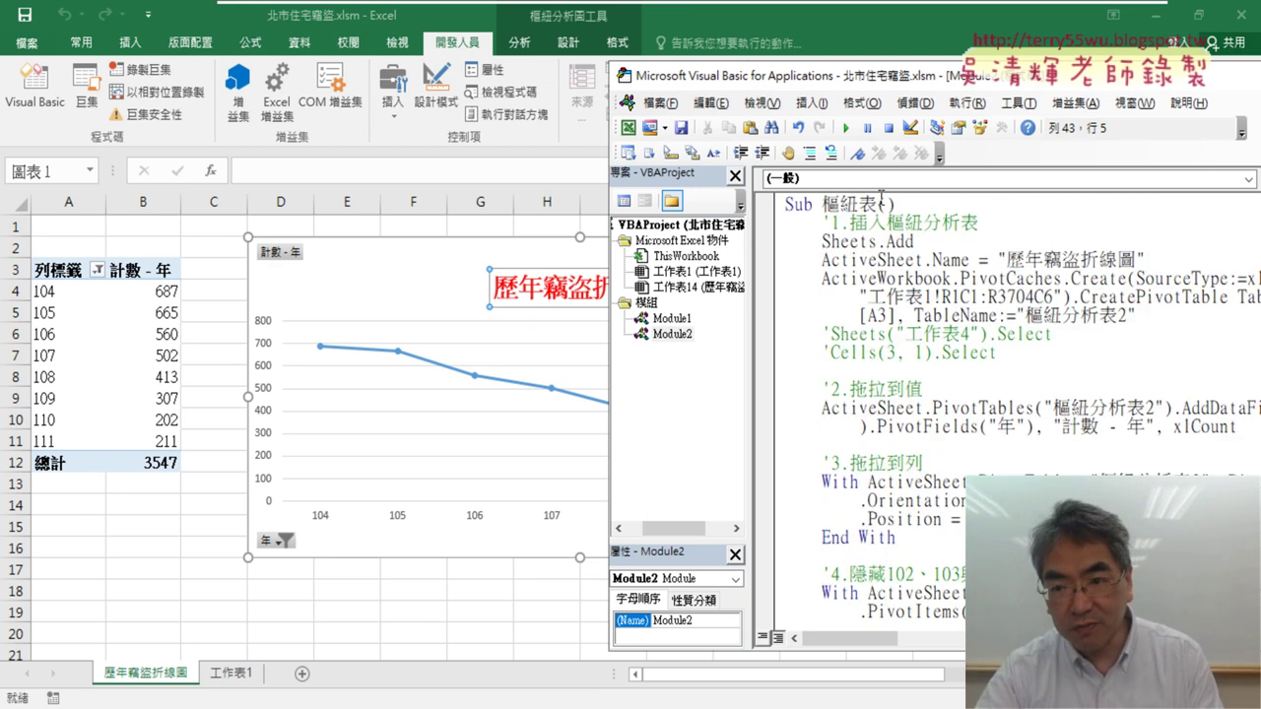
drag(880, 204, 822, 204)
key(ctrl+c)
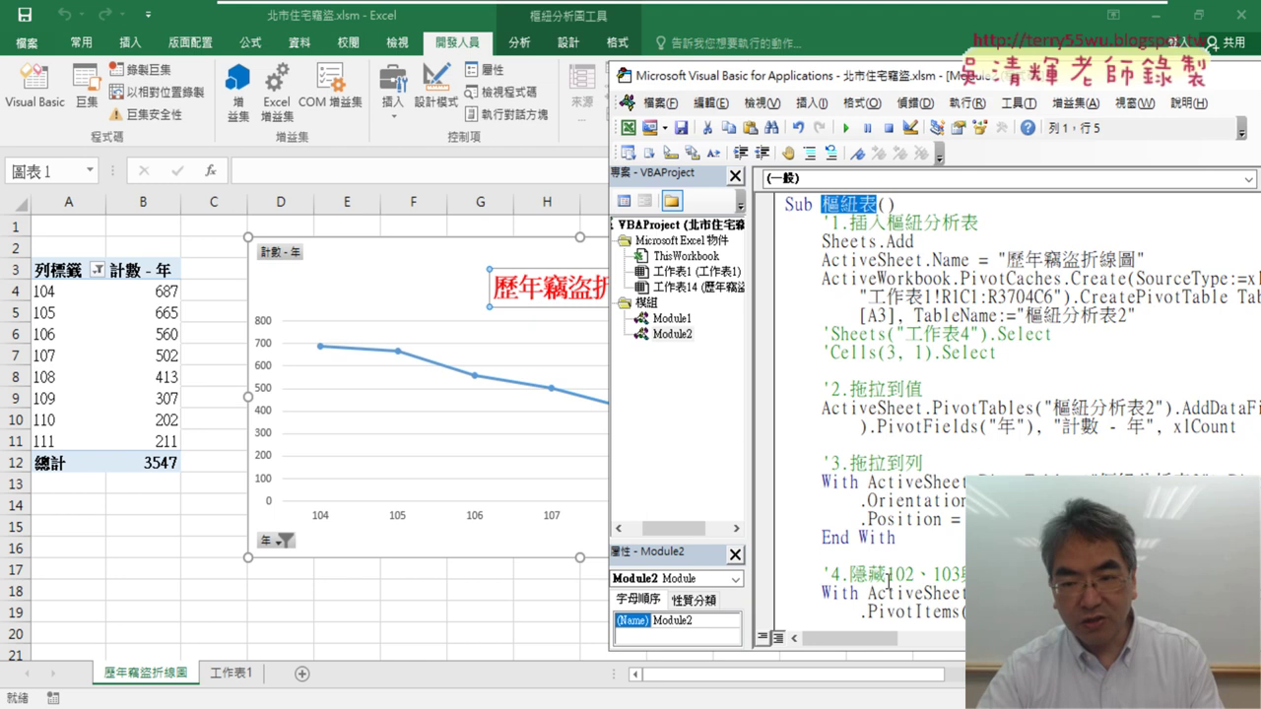
scroll(889, 579, down, 3)
scroll(869, 572, down, 5)
click(879, 574)
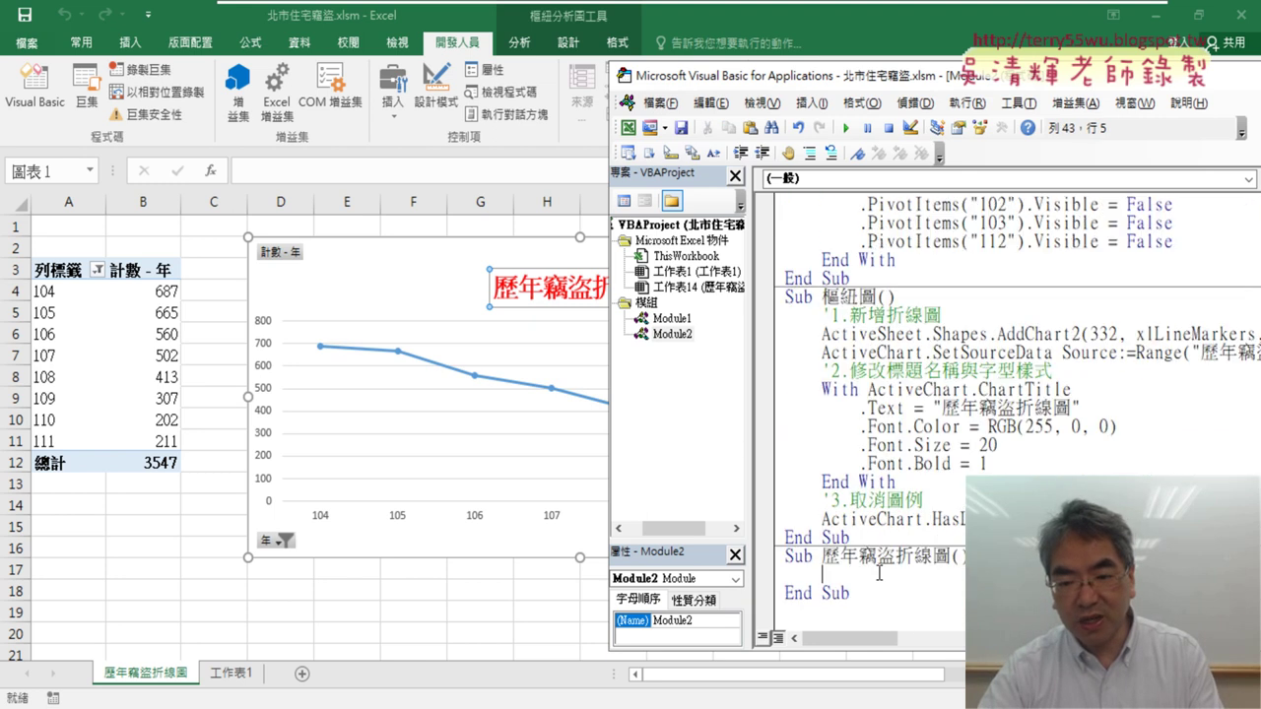
key(ctrl+v)
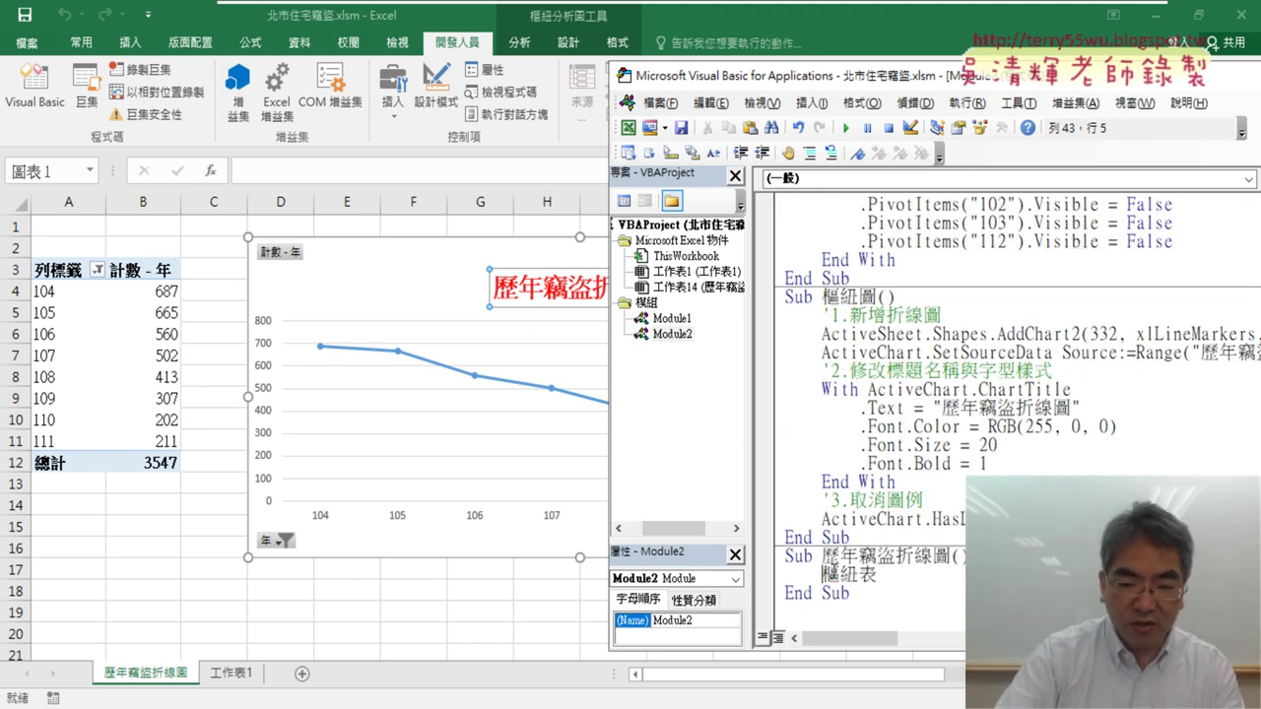
text(call)
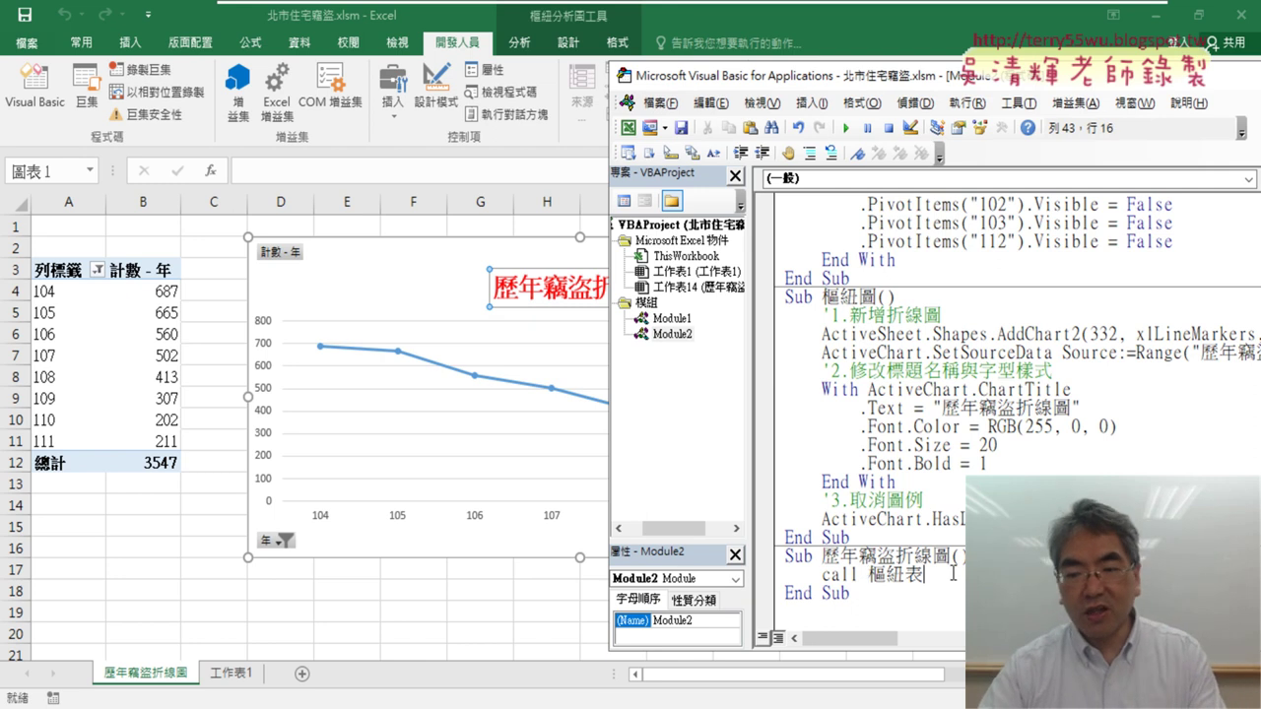
key(Return)
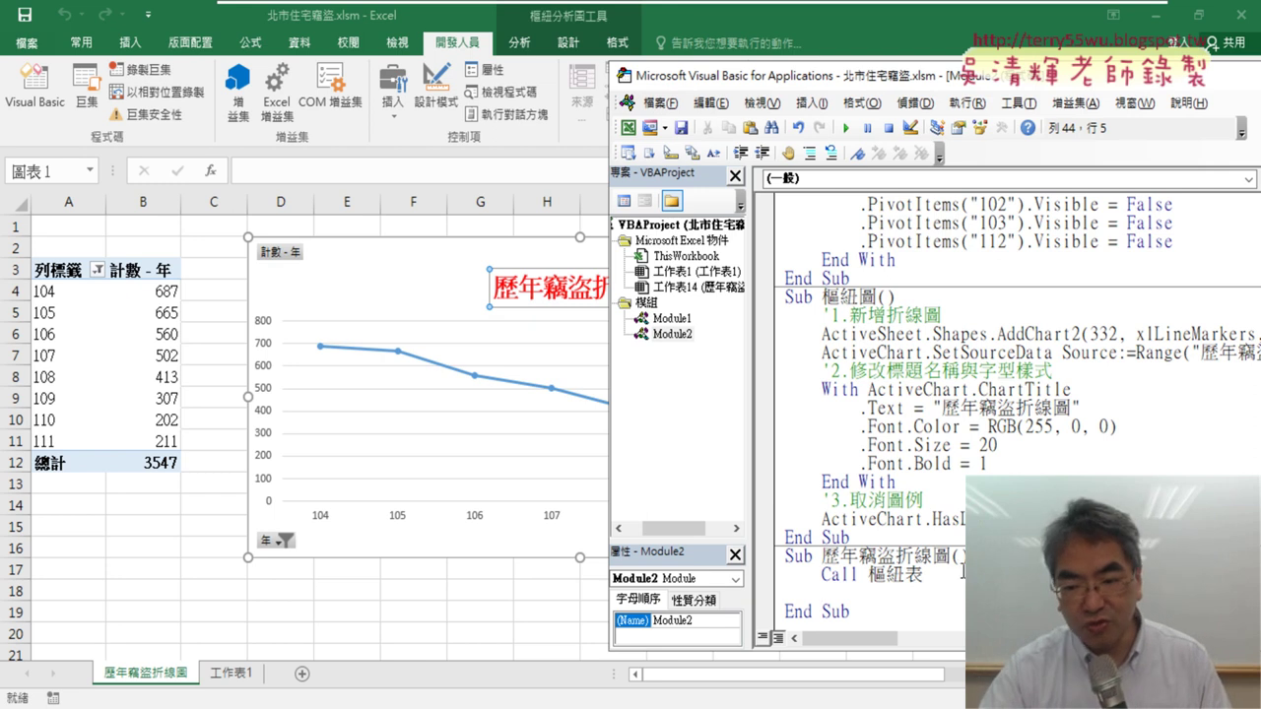
Add a second line, Call 樞紐圖, below the first call.
mouse_move(906, 575)
mouse_down()
mouse_move(847, 575)
mouse_move(823, 581)
mouse_move(825, 593)
mouse_up()
text(Call 樞紐)
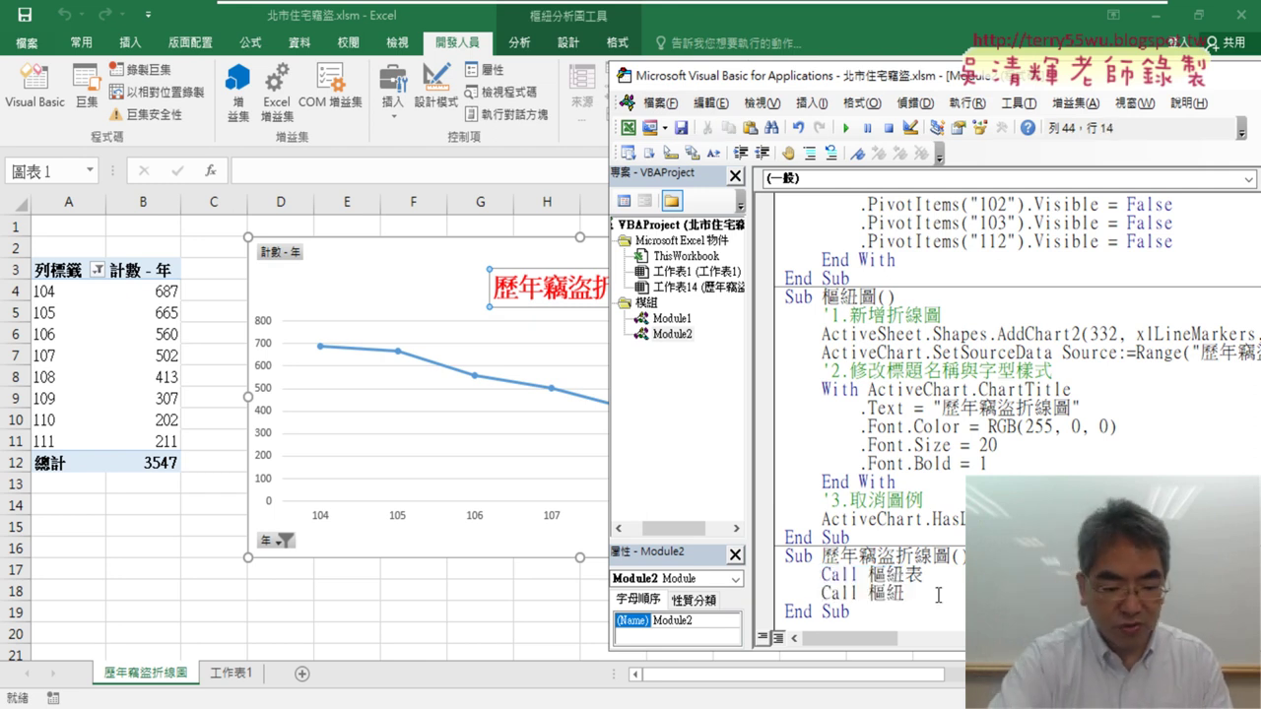
text(tx2)
key(BackSpace)
key(BackSpace)
key(BackSpace)
text(ㄊ)
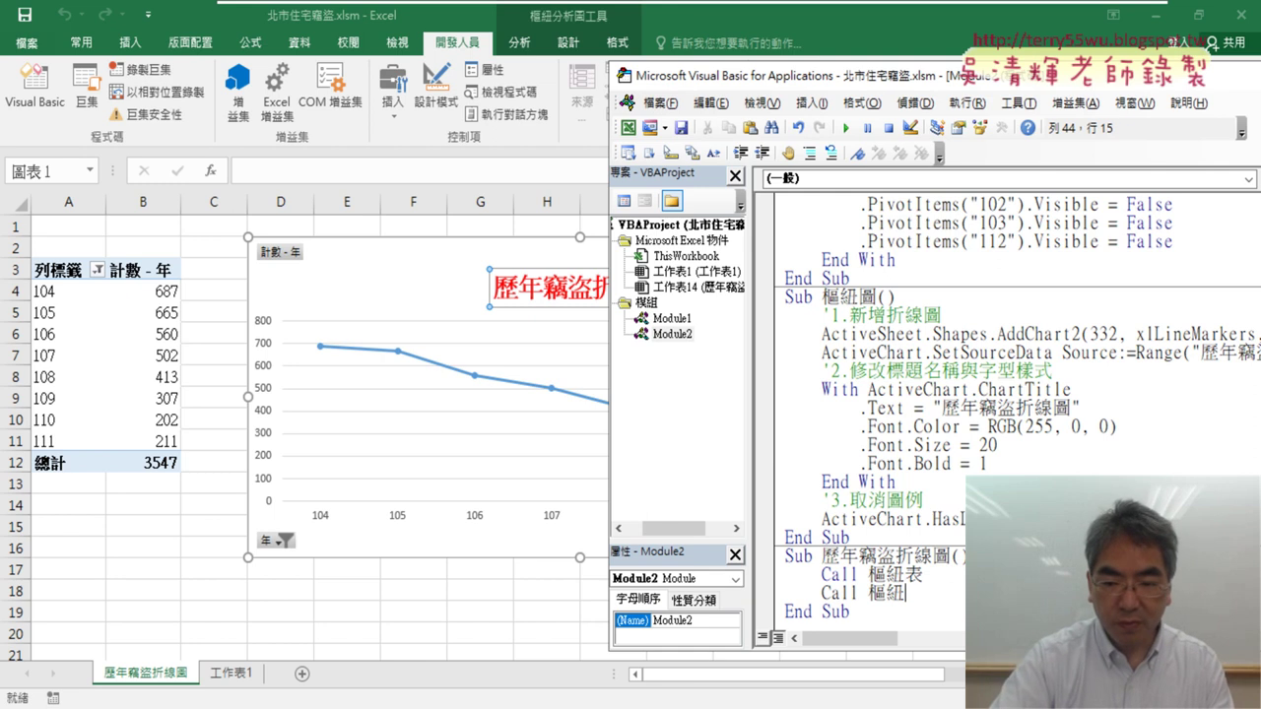
text(ㄨ圖)
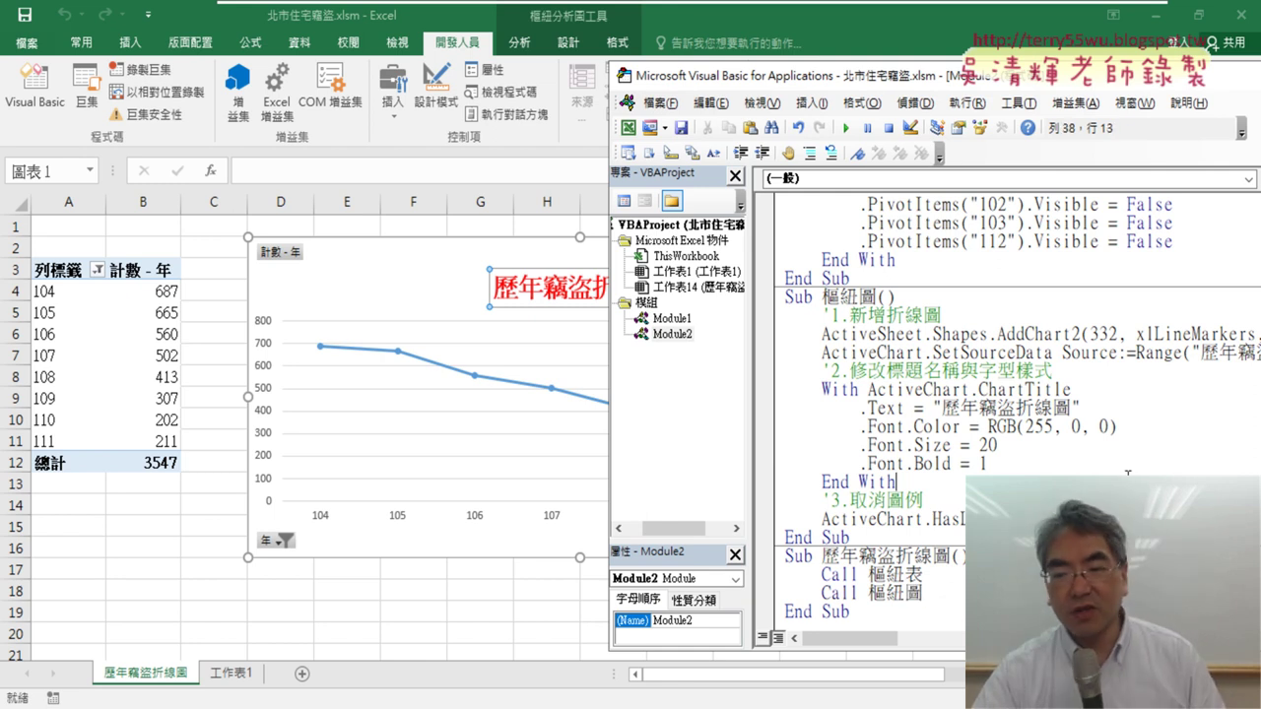
key(Up)
key(Up)
key(Up)
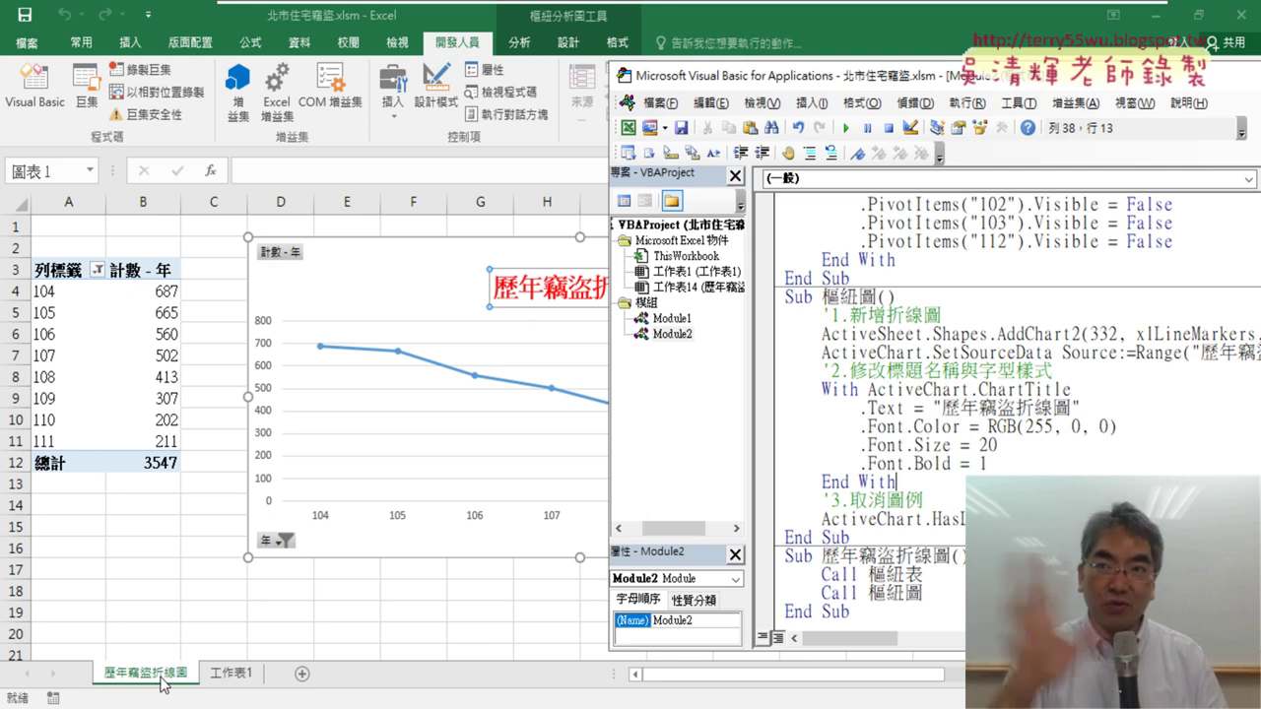
Back in the workbook, delete the 歷年竊盜折線圖 chart sheet and confirm.
key(alt+F11)
right_click(162, 682)
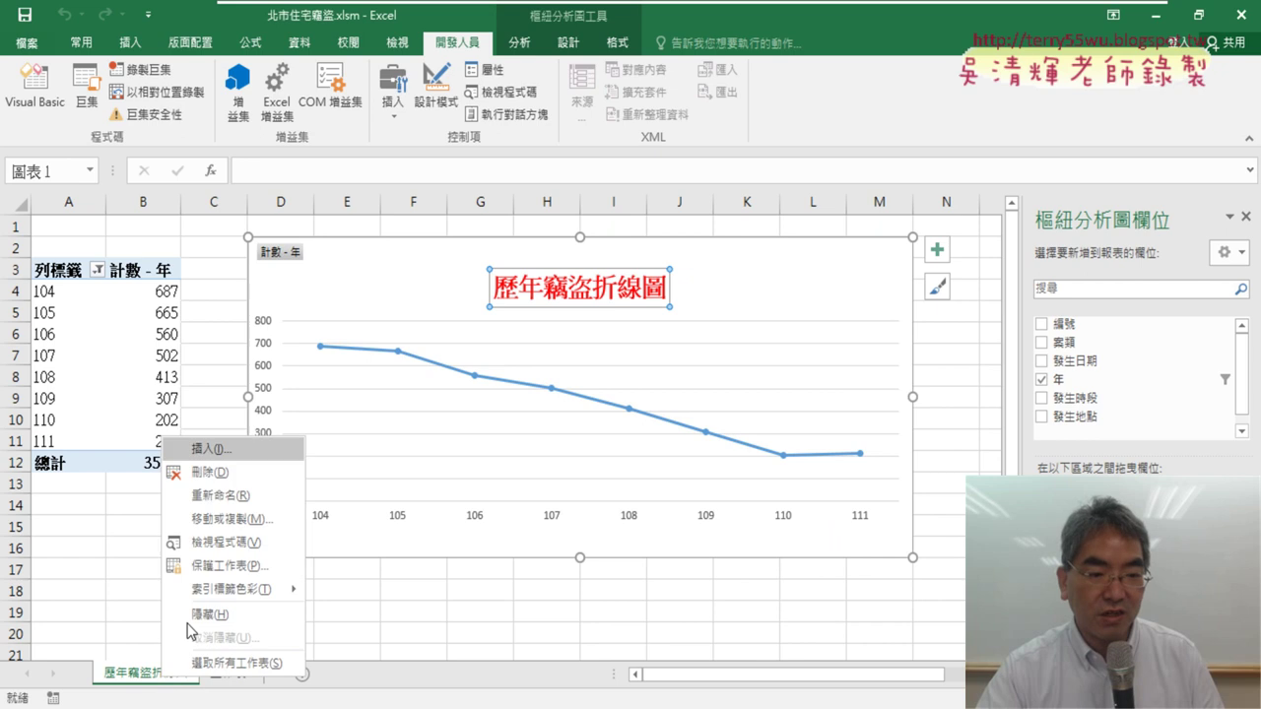
click(246, 473)
click(611, 421)
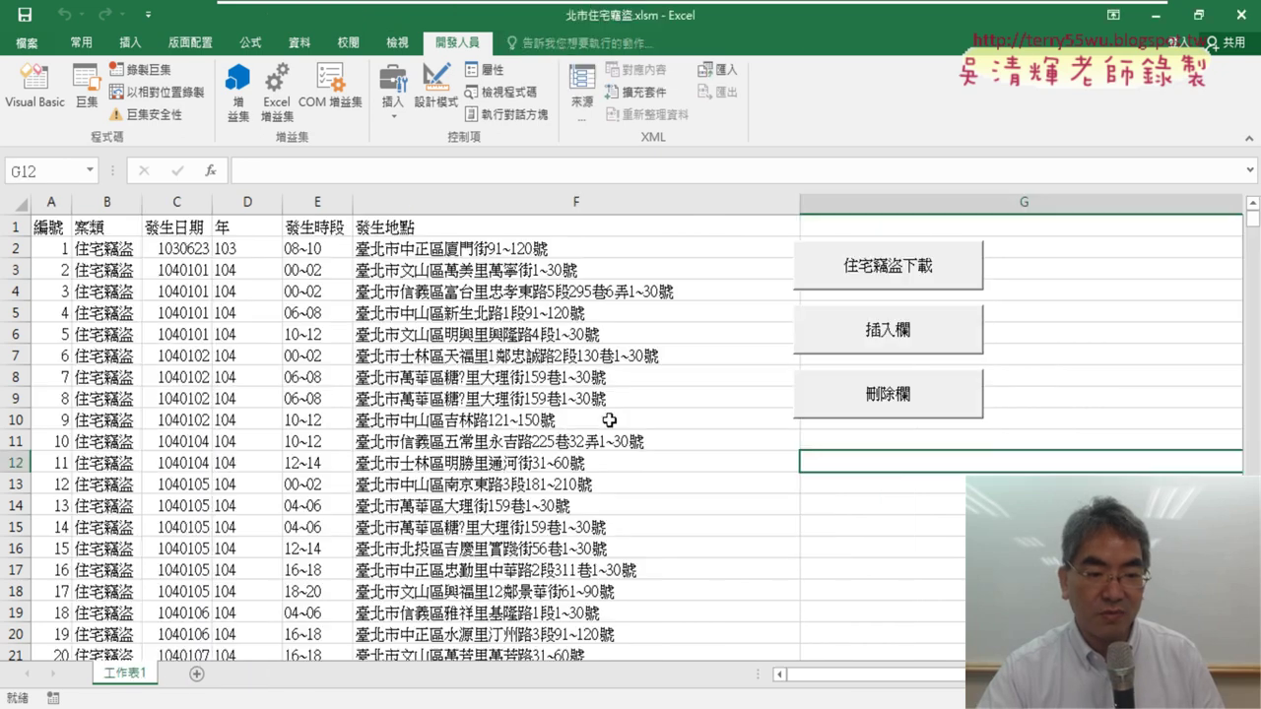
Find the 歷年竊盜折線圖 macro in the Macros list and close it without running.
click(87, 99)
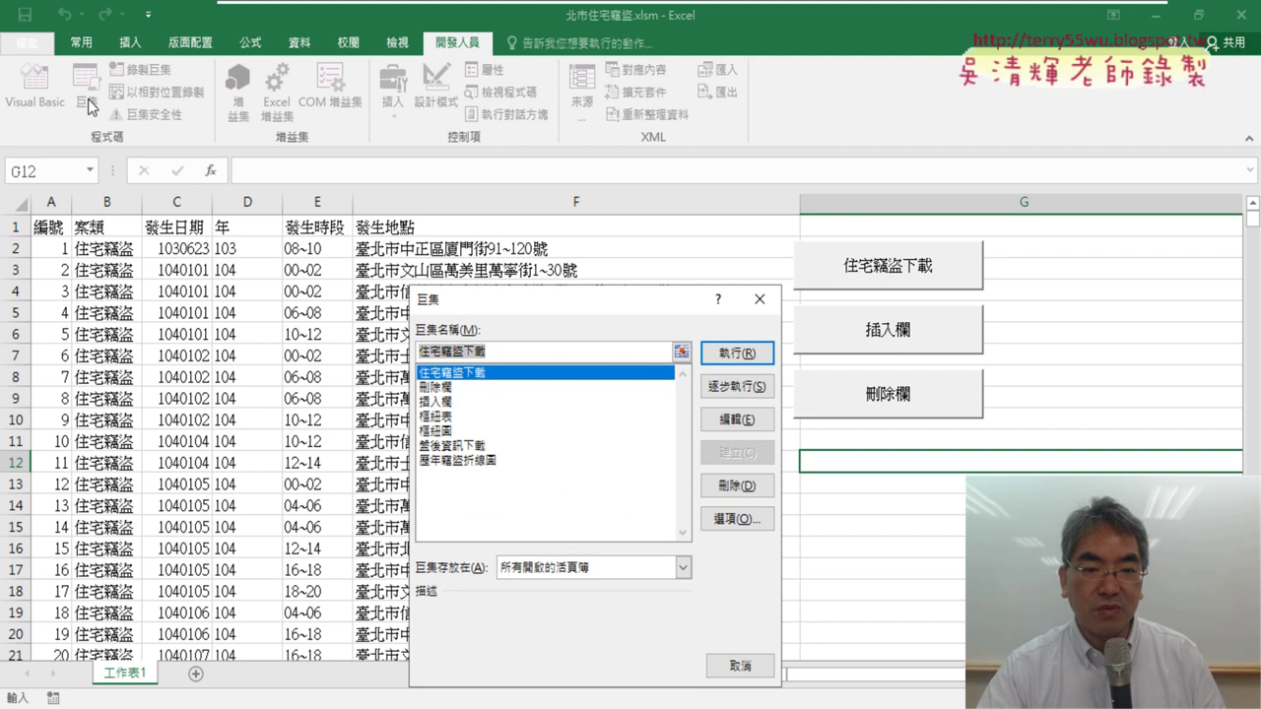
click(520, 462)
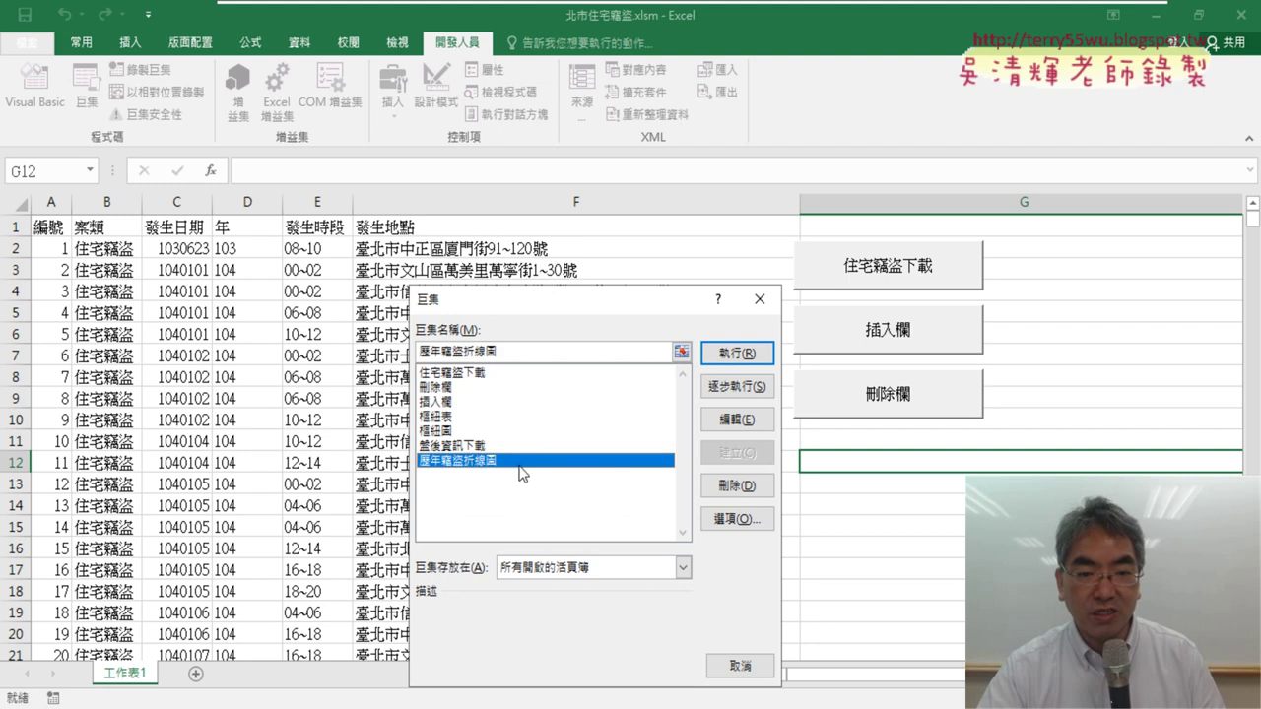
click(759, 299)
right_click(888, 410)
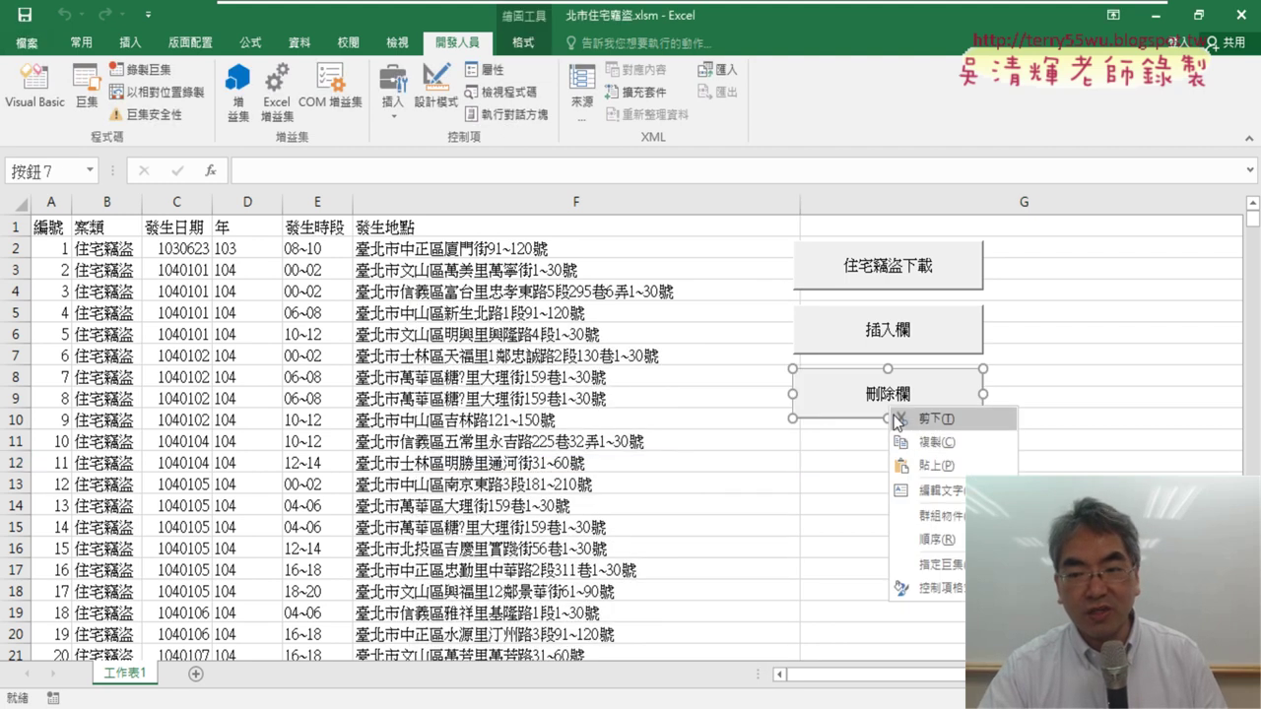
Paste a copy of the 刪除欄 button just below the original.
click(852, 444)
click(791, 443)
key(ctrl+v)
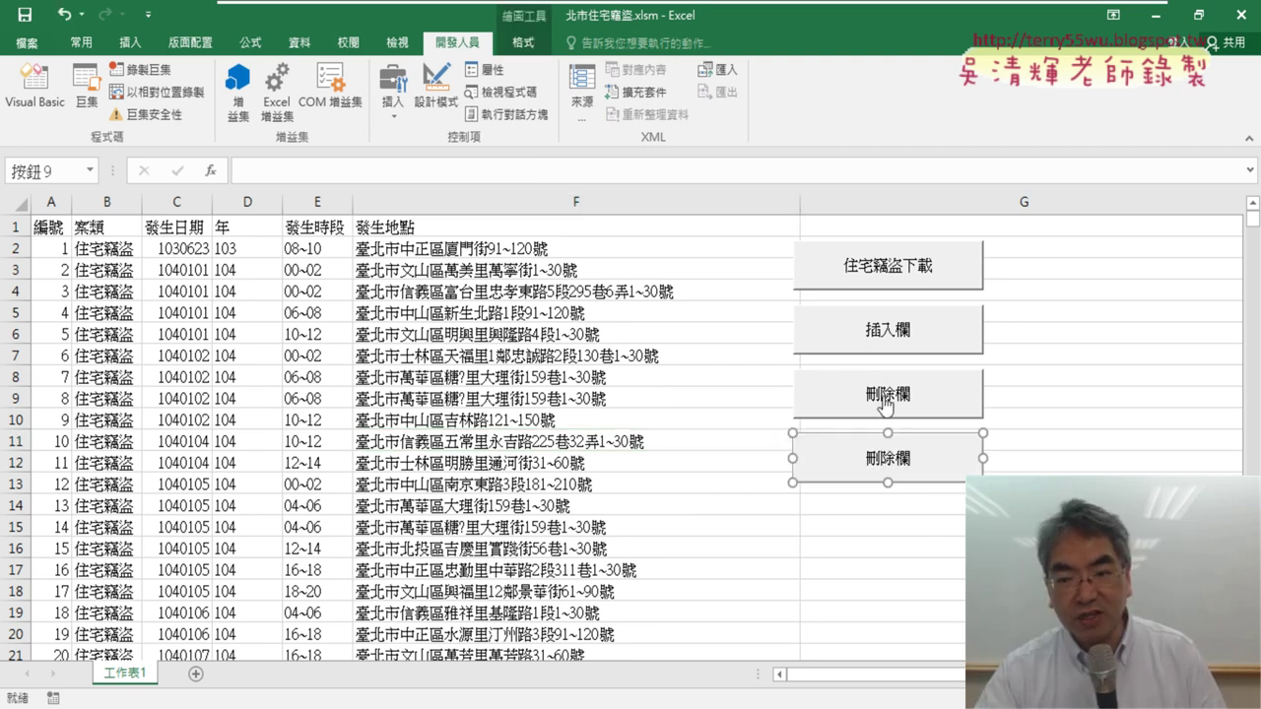
Assign the 歷年竊盜折線圖 macro to the new button copy.
right_click(892, 445)
click(930, 607)
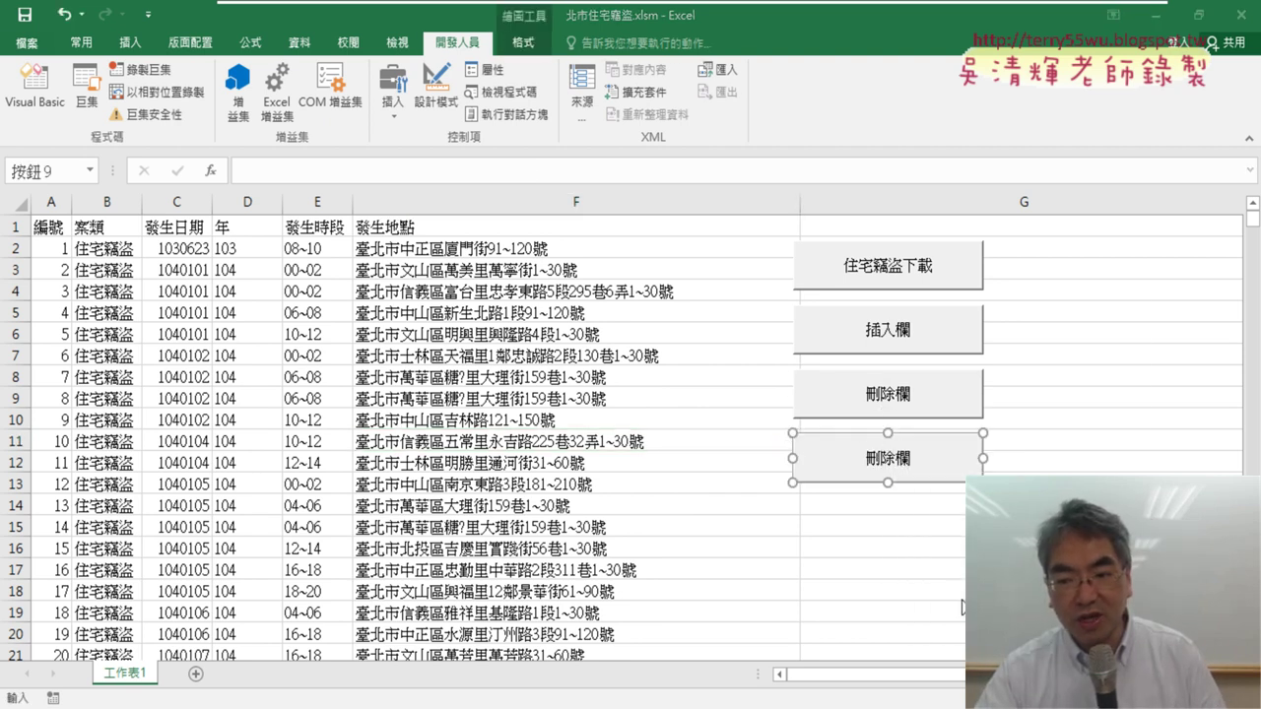
click(864, 475)
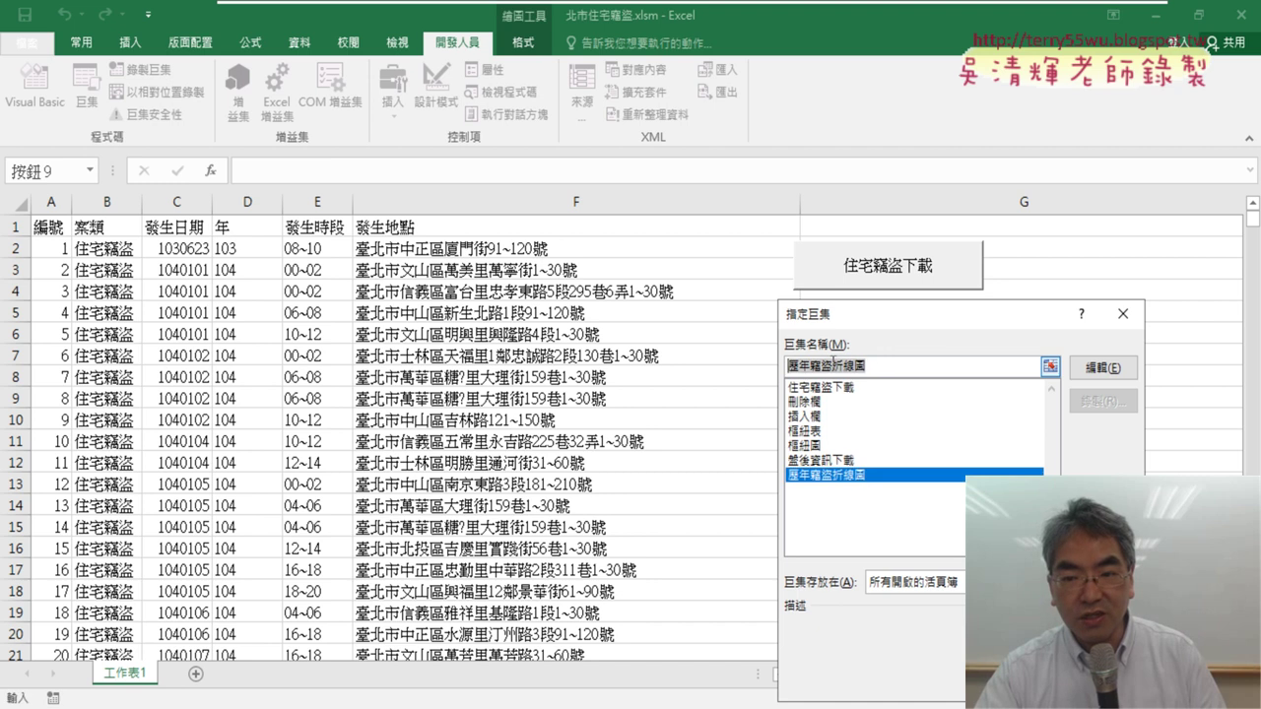
right_click(833, 365)
click(887, 410)
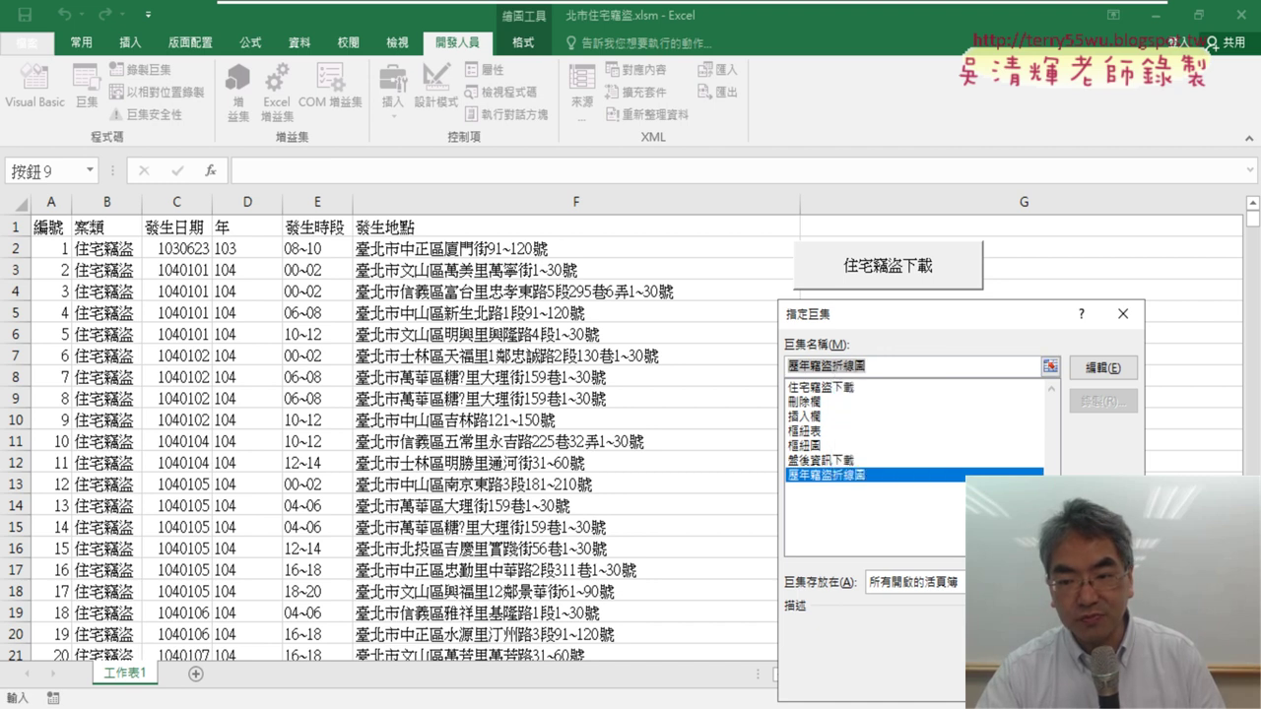
double_click(914, 474)
Relabel the button 歷年竊盜折線圖 and run it to rebuild the pivot line chart.
click(871, 451)
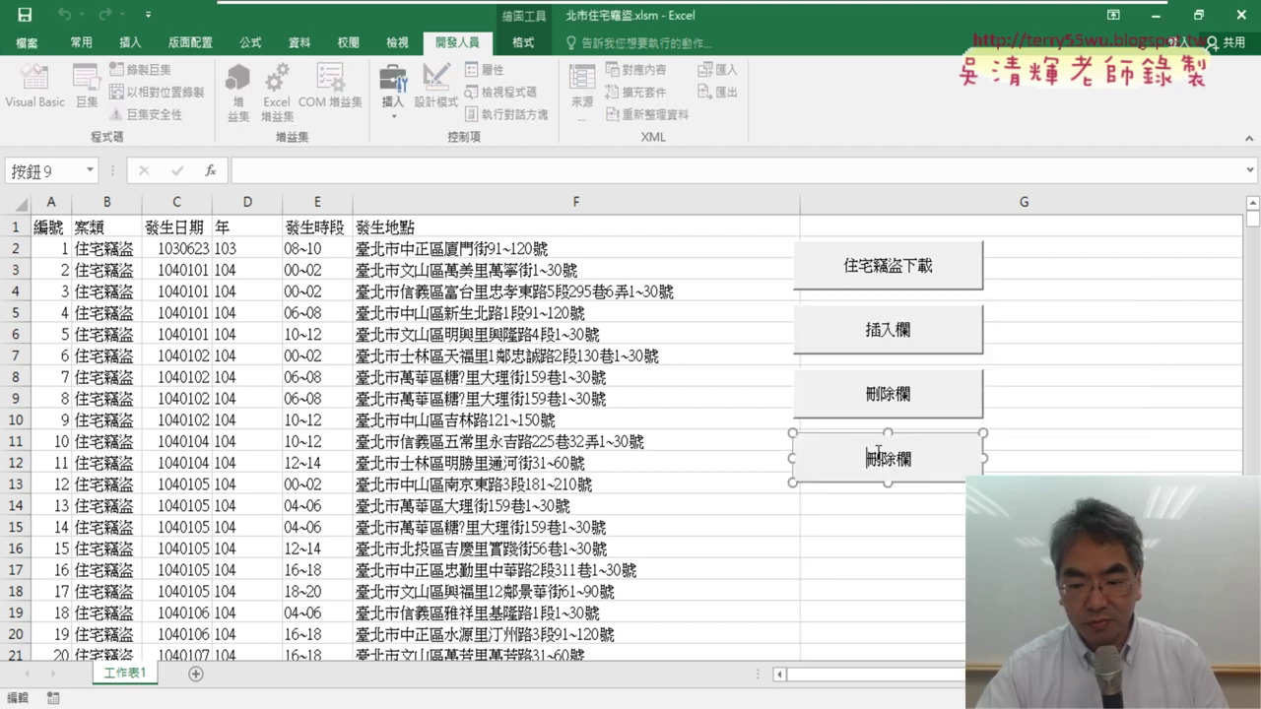
key(Delete)
key(Delete)
key(Delete)
text(歷年竊盜折線圖)
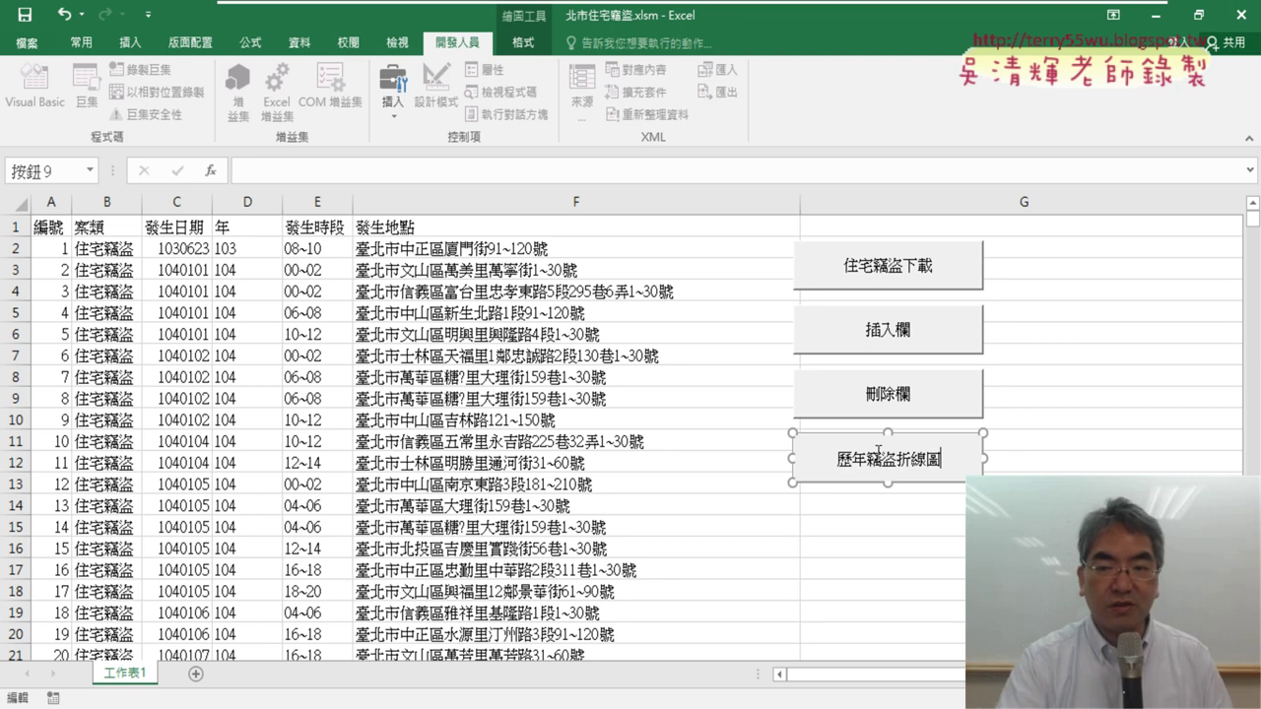
click(887, 526)
click(916, 474)
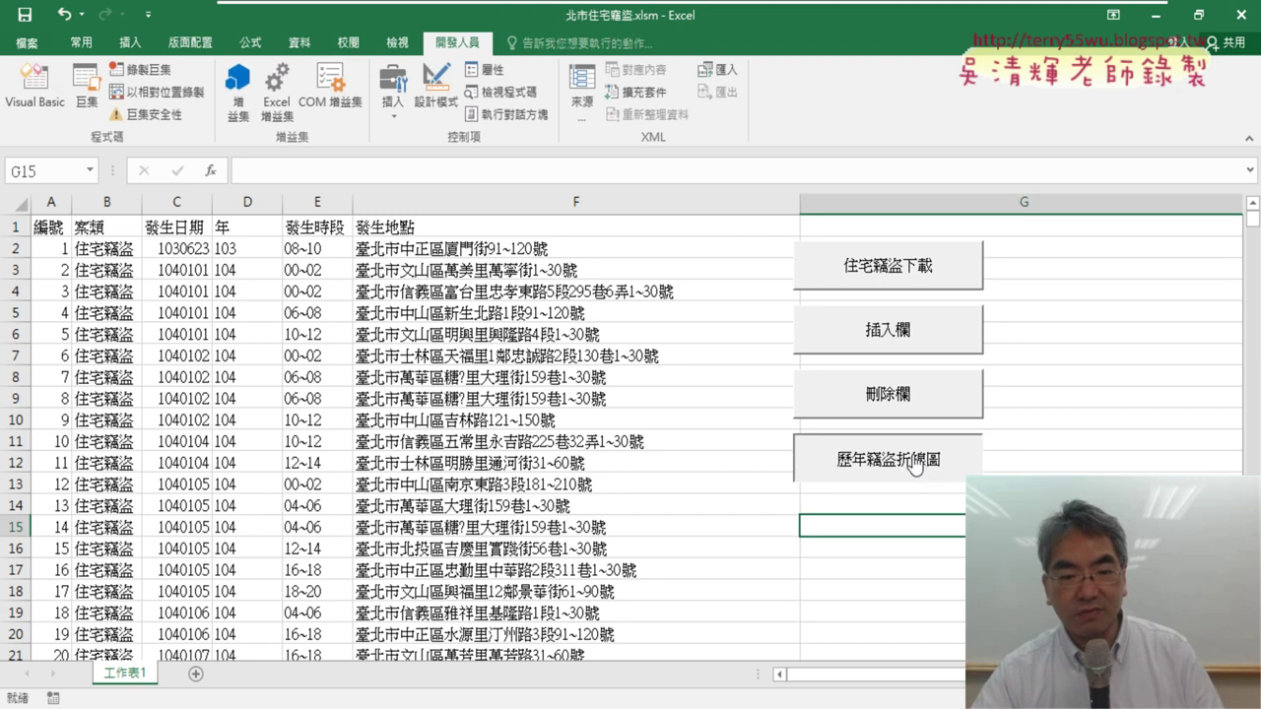